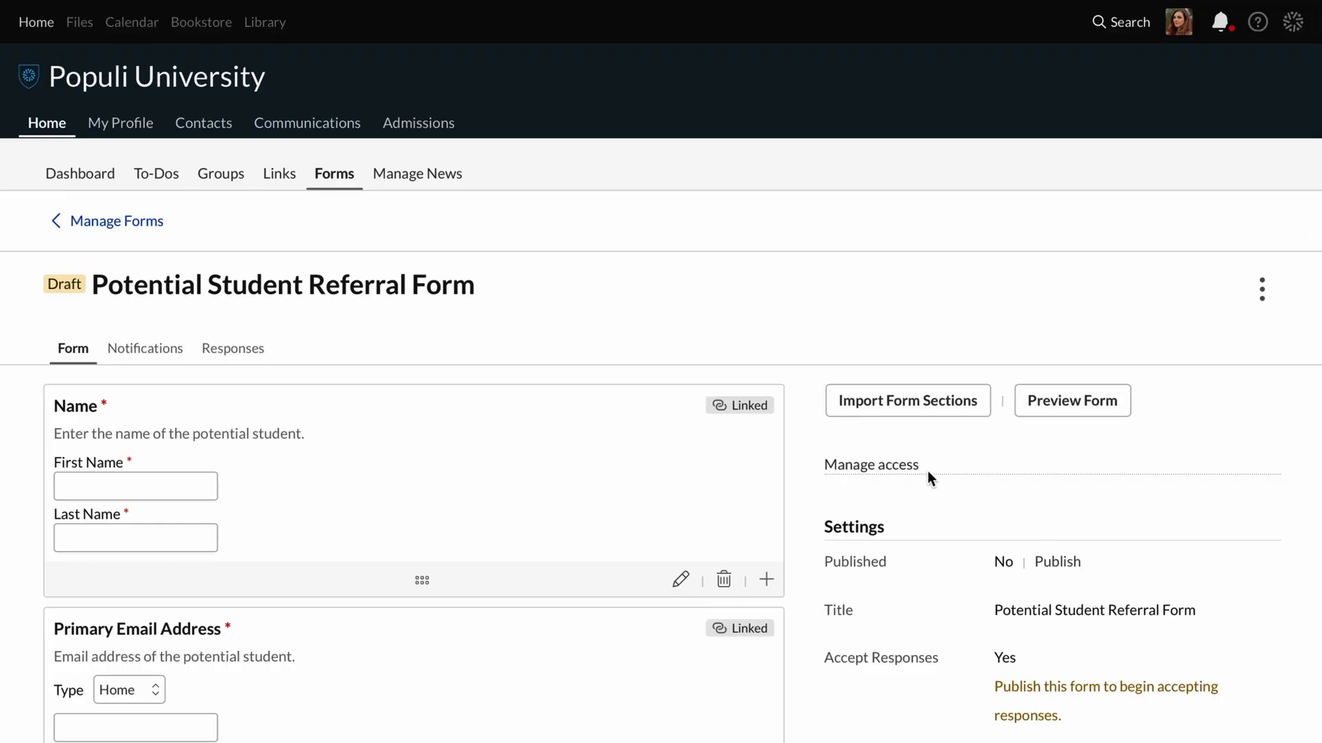
# In the form's access settings, replace the Staff role with Admissions Admin, granting it "Manage form and responses".
pyautogui.click(893, 467)
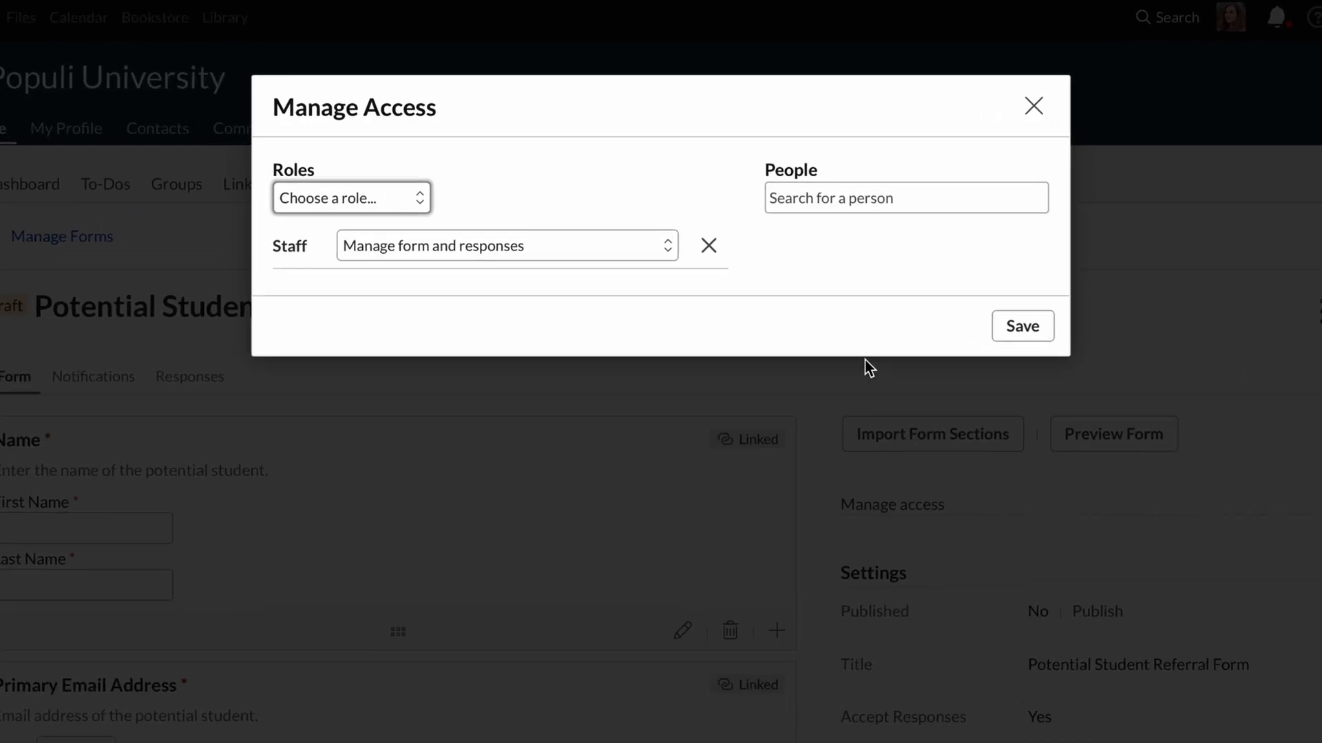
pyautogui.click(715, 271)
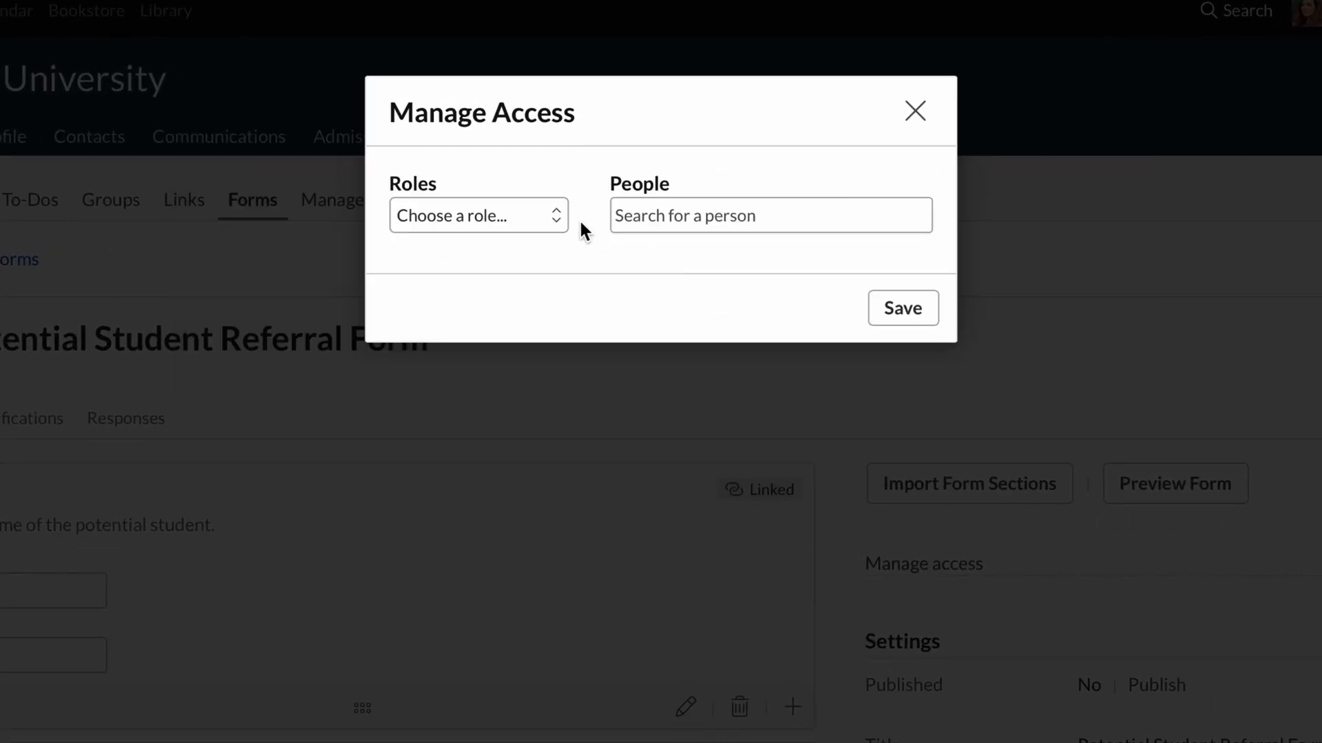
pyautogui.click(544, 214)
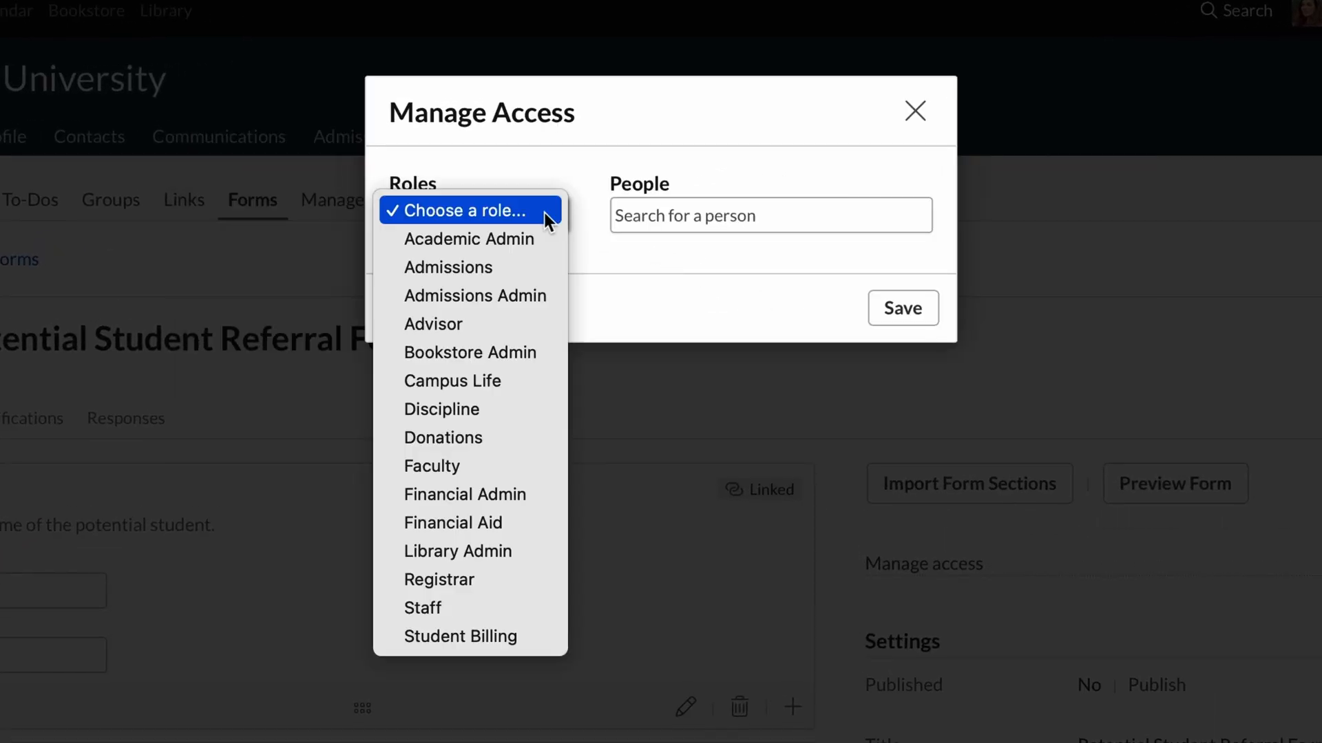
pyautogui.click(524, 296)
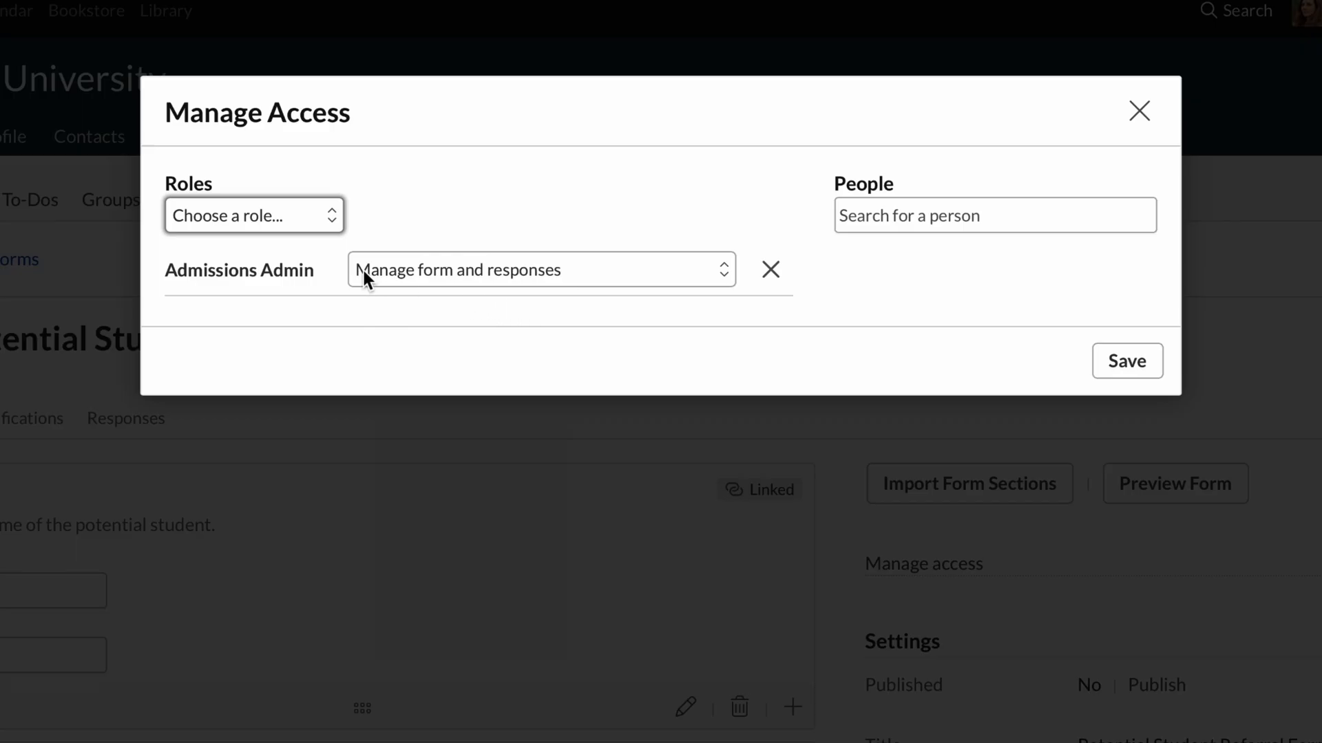
pyautogui.click(588, 274)
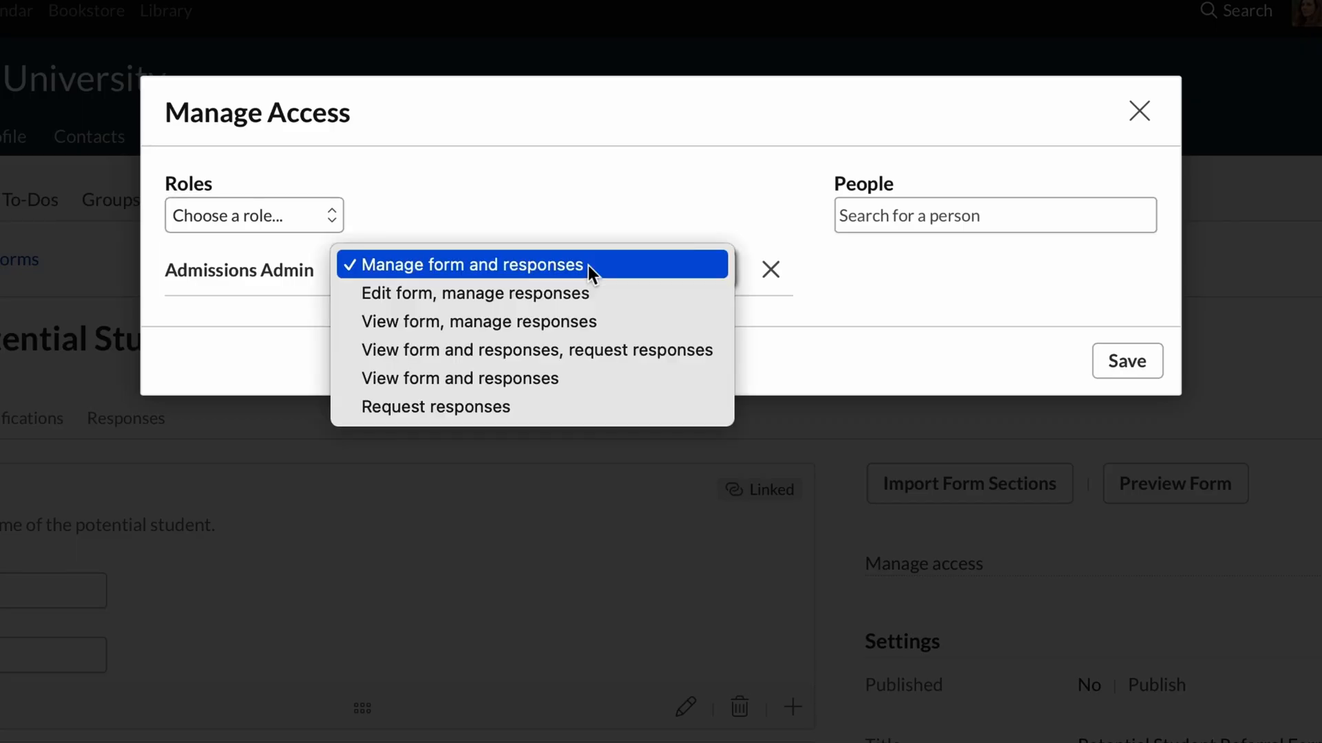
pyautogui.click(588, 266)
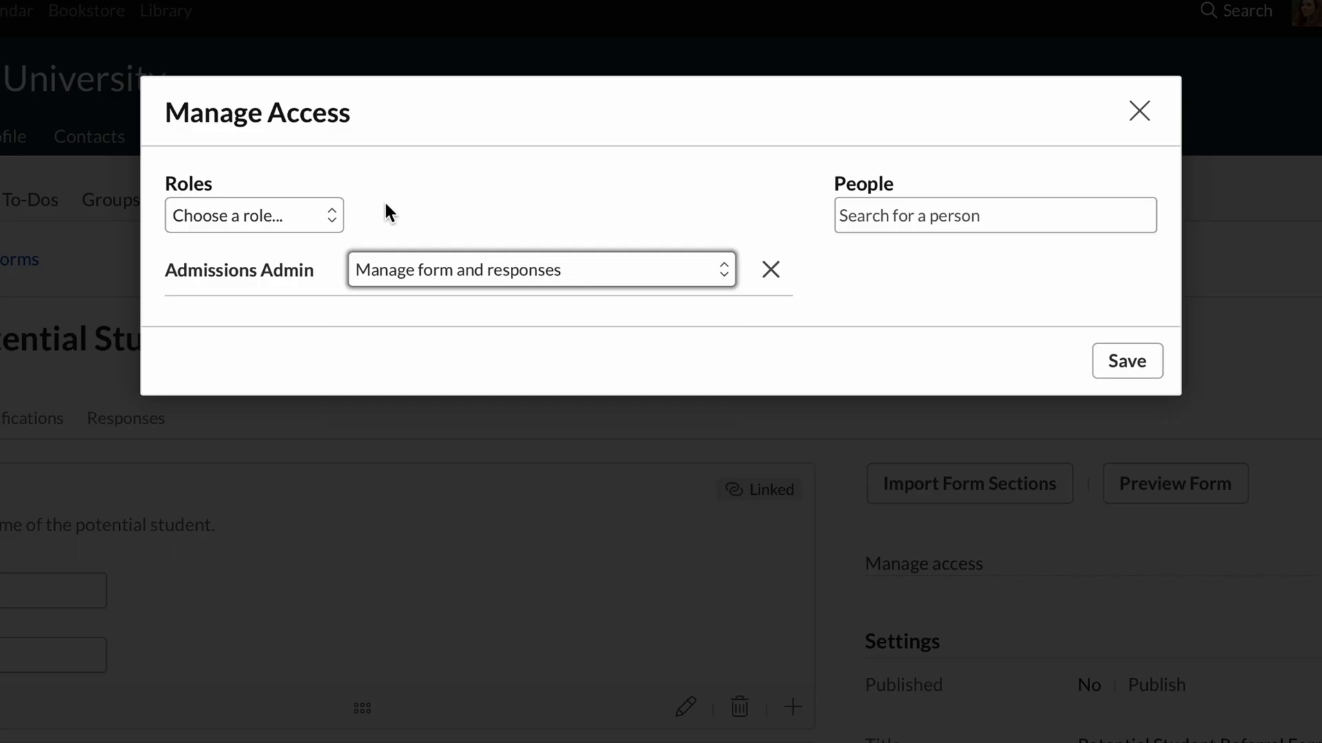
# Add the Admissions role with "View form, manage responses" access and save the access settings.
pyautogui.click(301, 216)
pyautogui.click(302, 266)
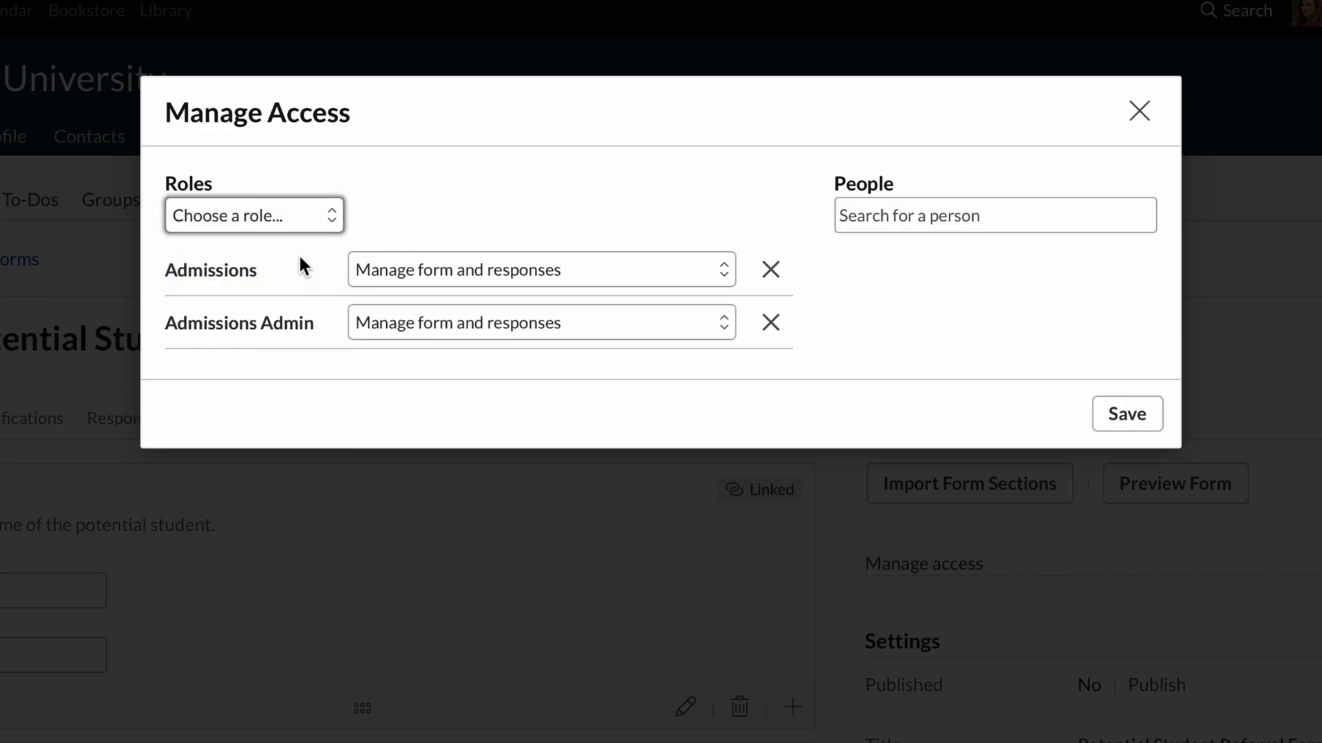
pyautogui.click(667, 273)
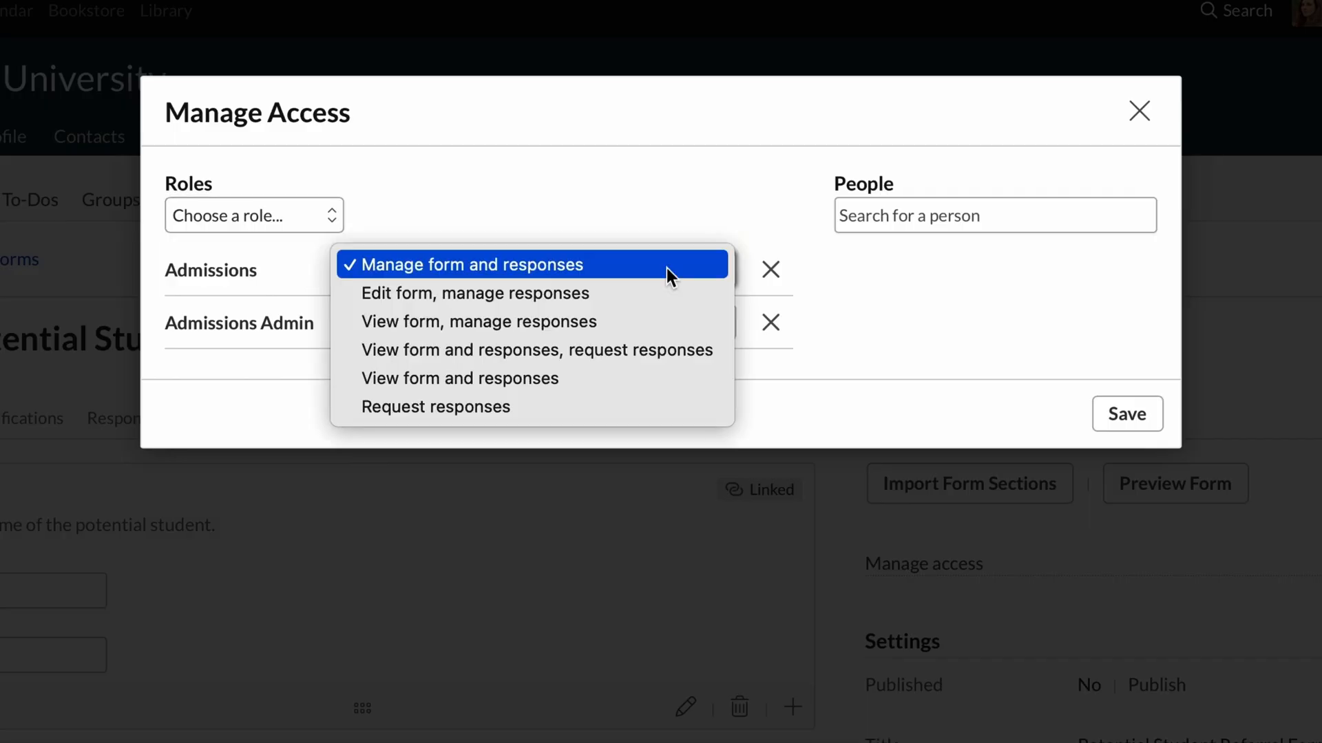
pyautogui.click(662, 321)
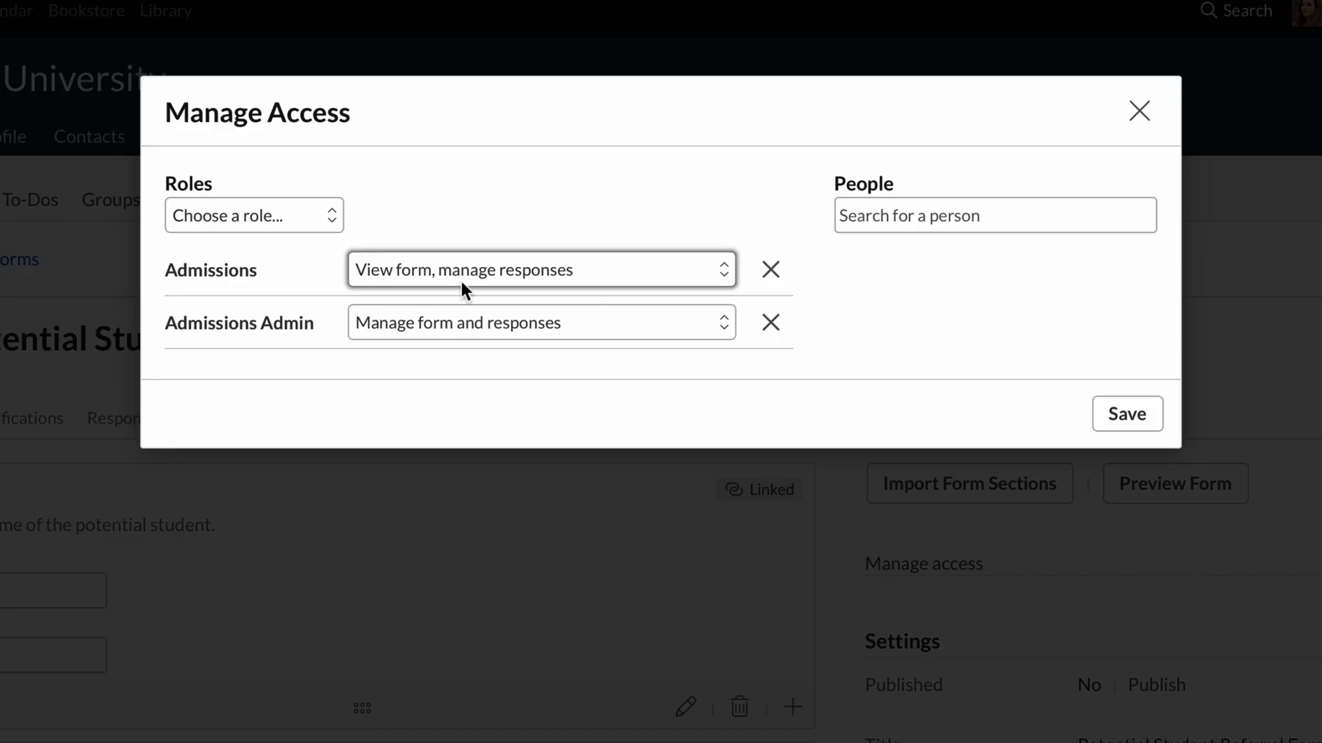
pyautogui.click(1127, 413)
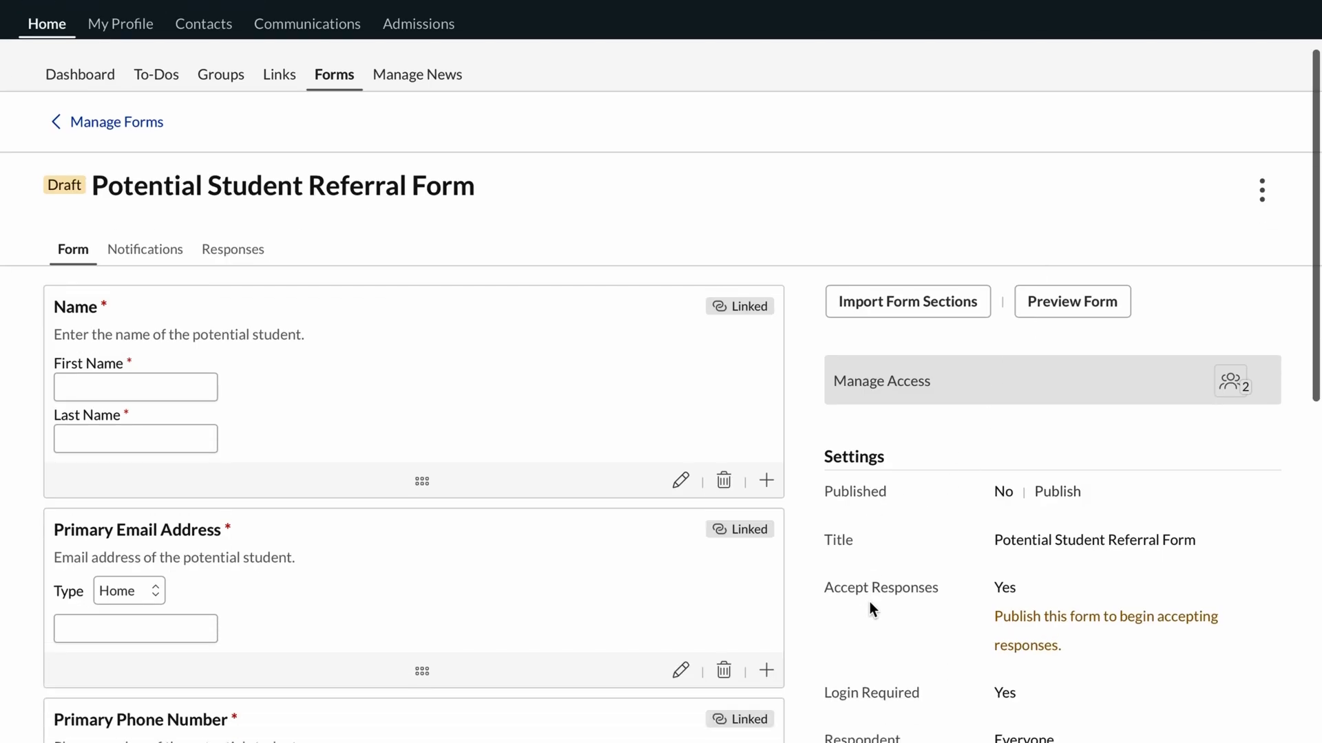
# In the respondent permissions, replace the Everyone rule with a Student rule set to "May submit unlinked responses".
pyautogui.scroll(-3, 870, 604)
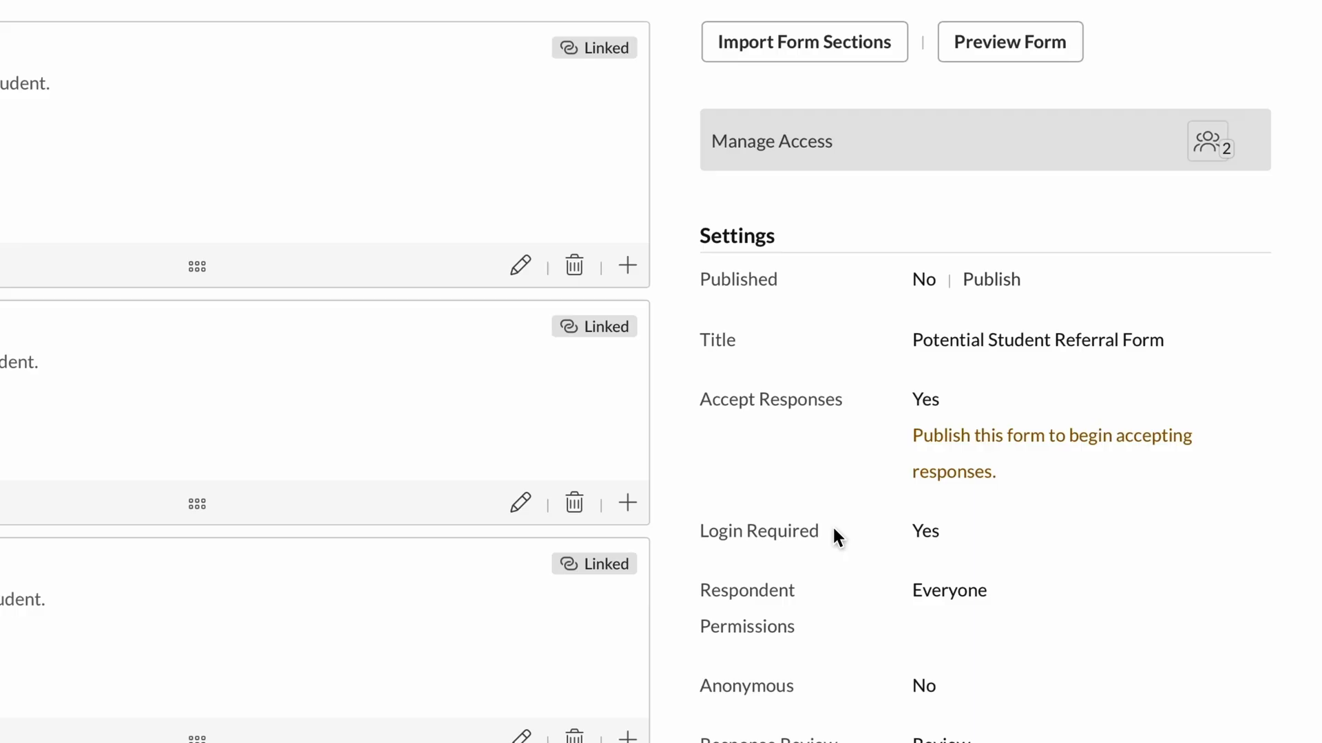
pyautogui.click(775, 608)
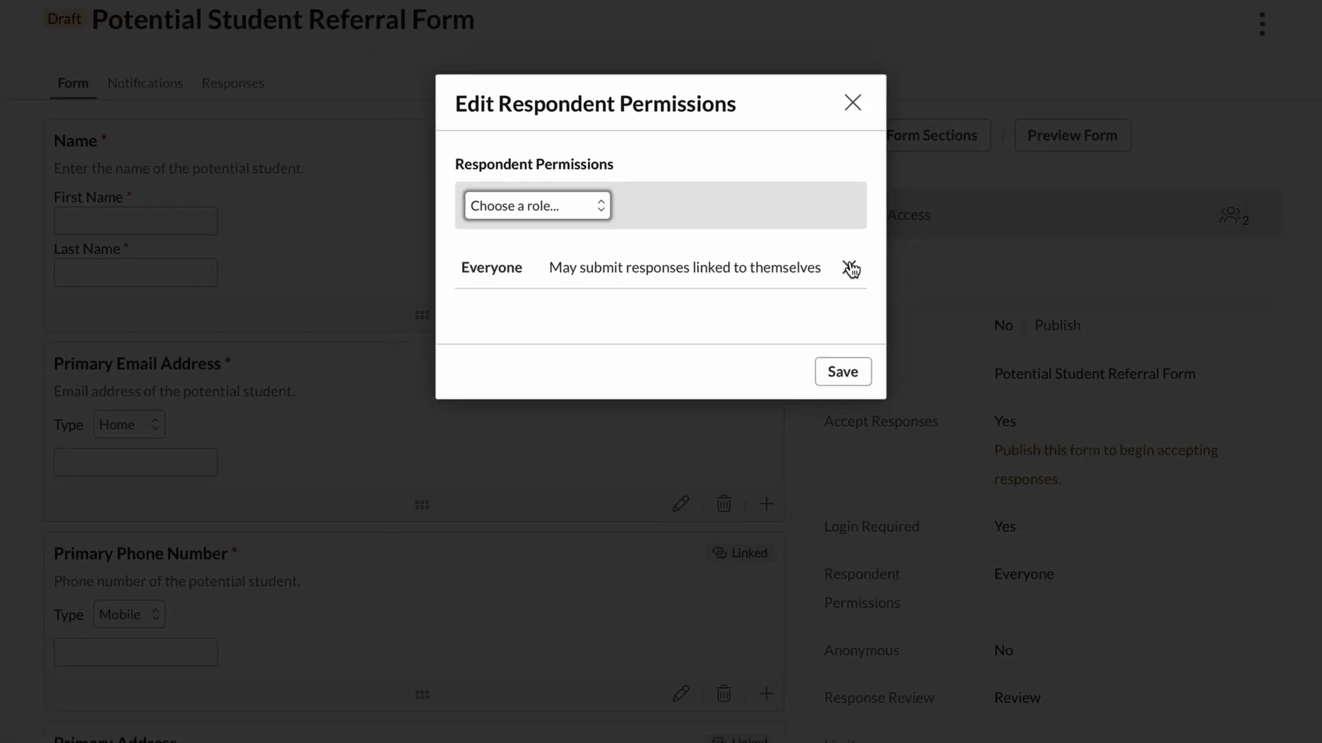
pyautogui.click(851, 268)
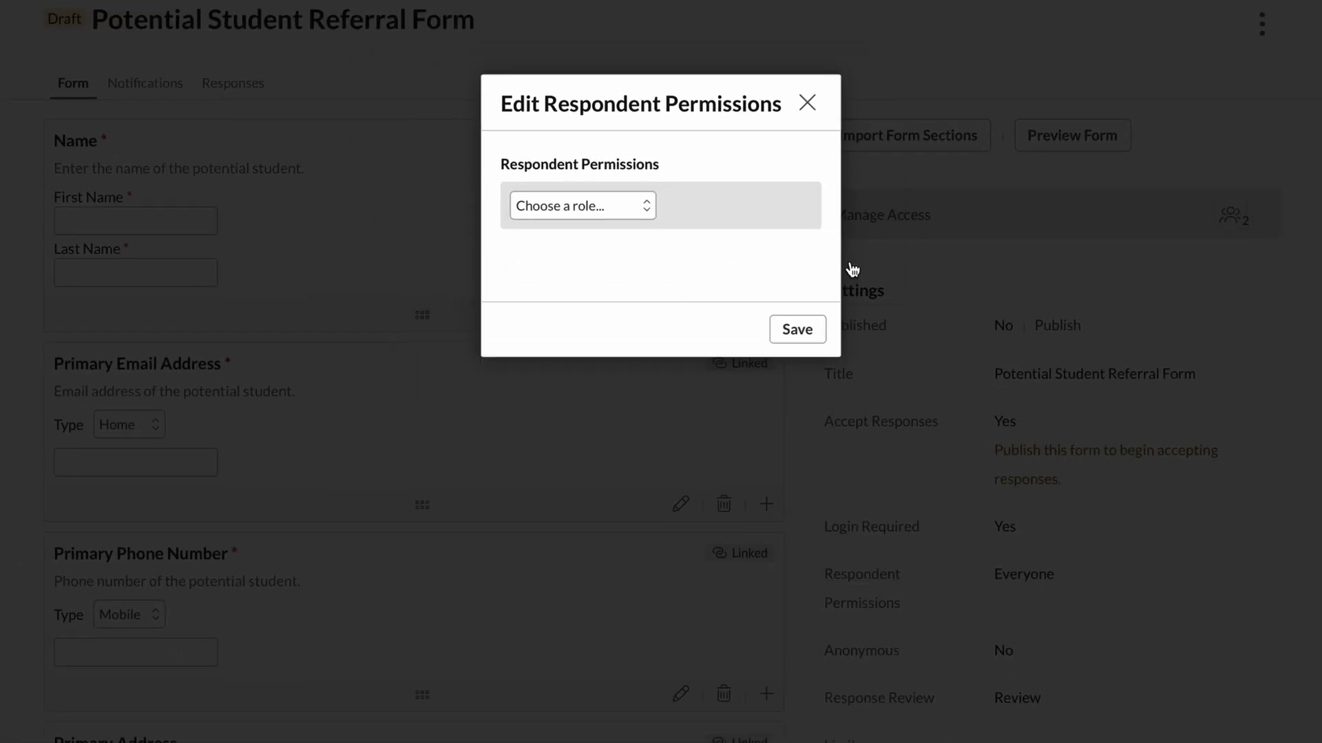
pyautogui.click(625, 214)
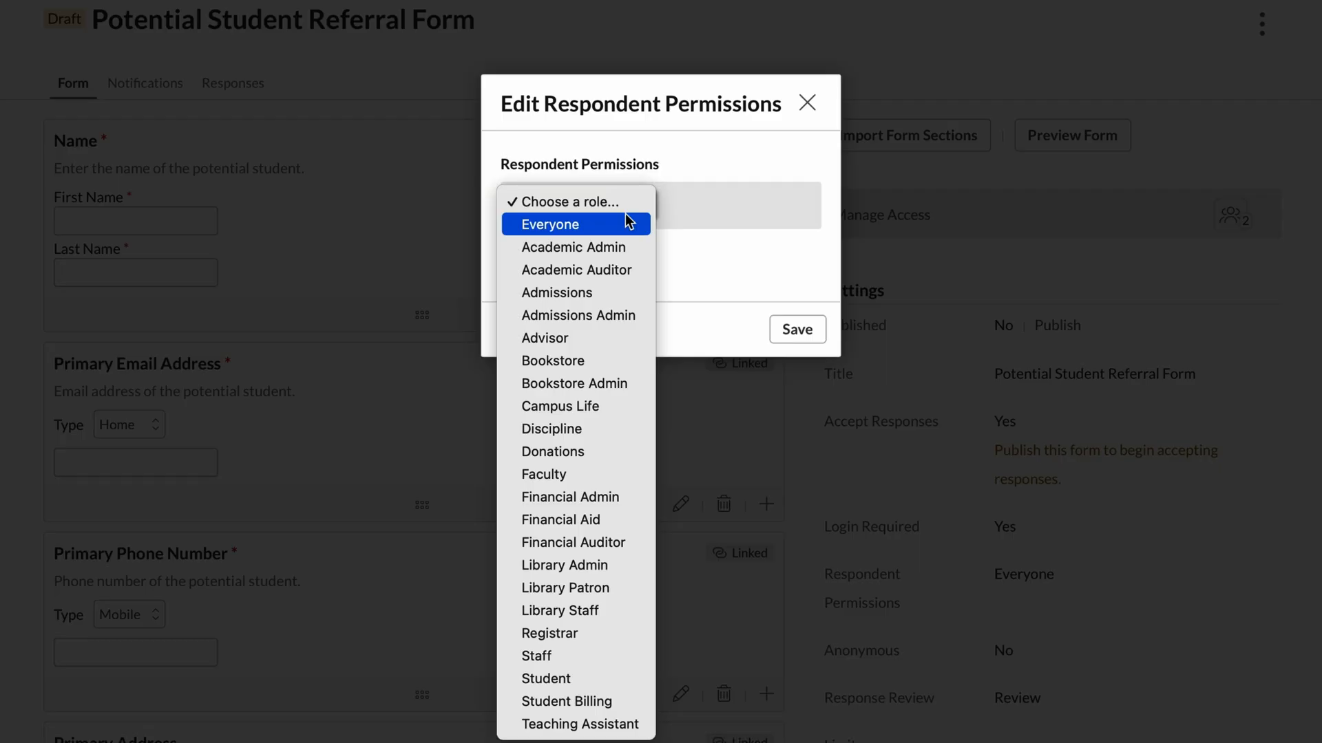
pyautogui.click(617, 680)
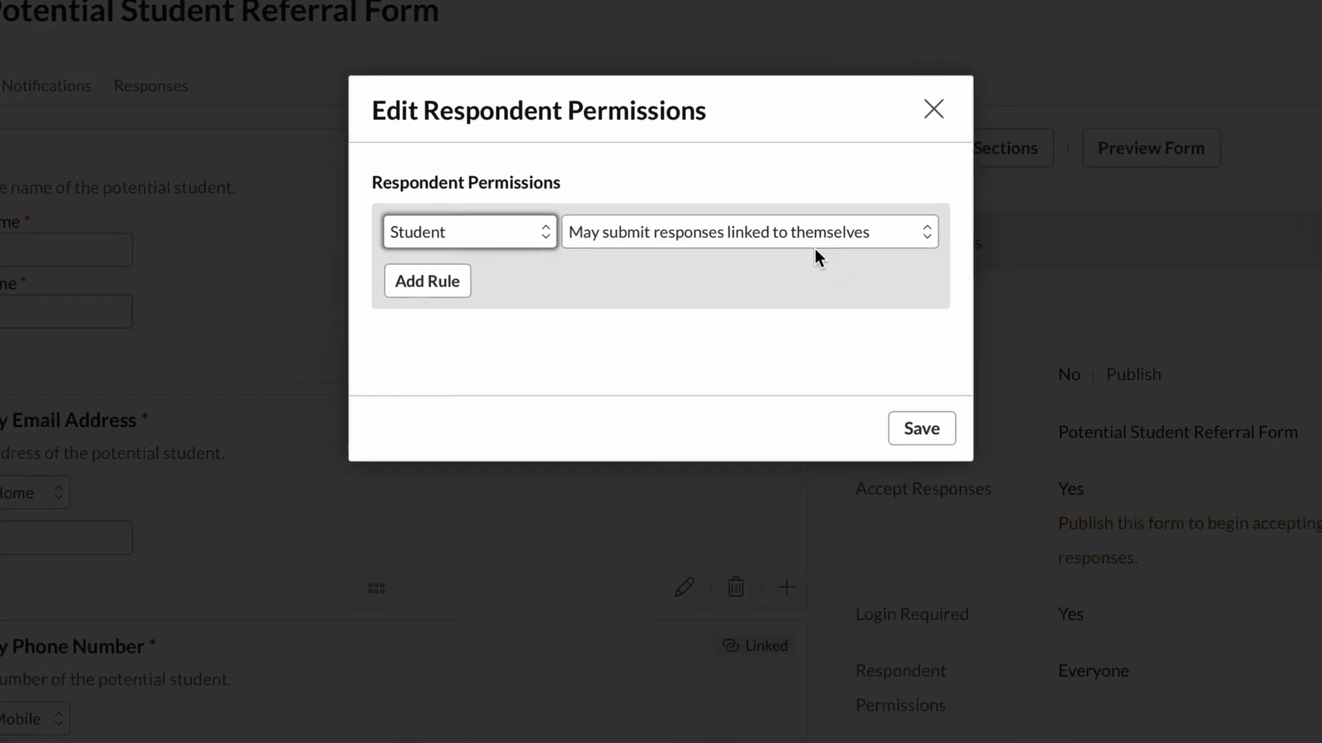
pyautogui.click(701, 204)
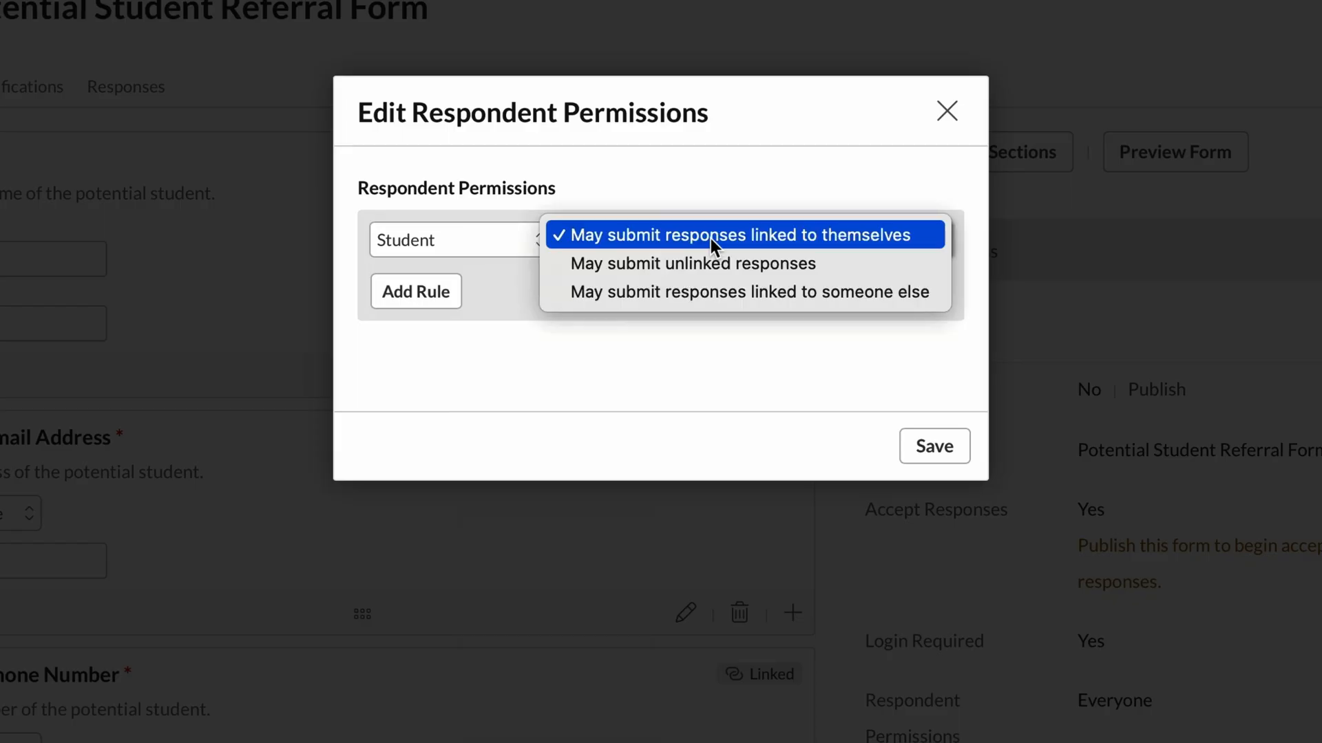
pyautogui.click(861, 269)
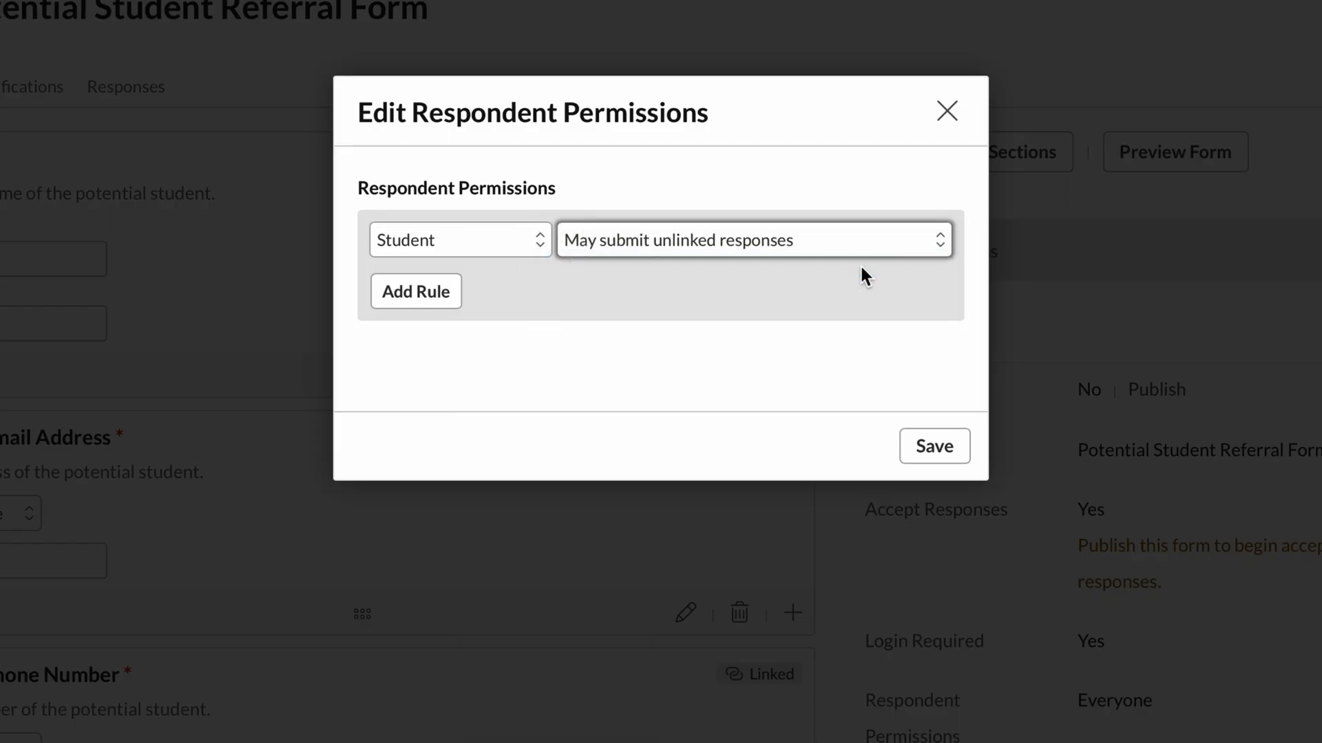
pyautogui.click(420, 296)
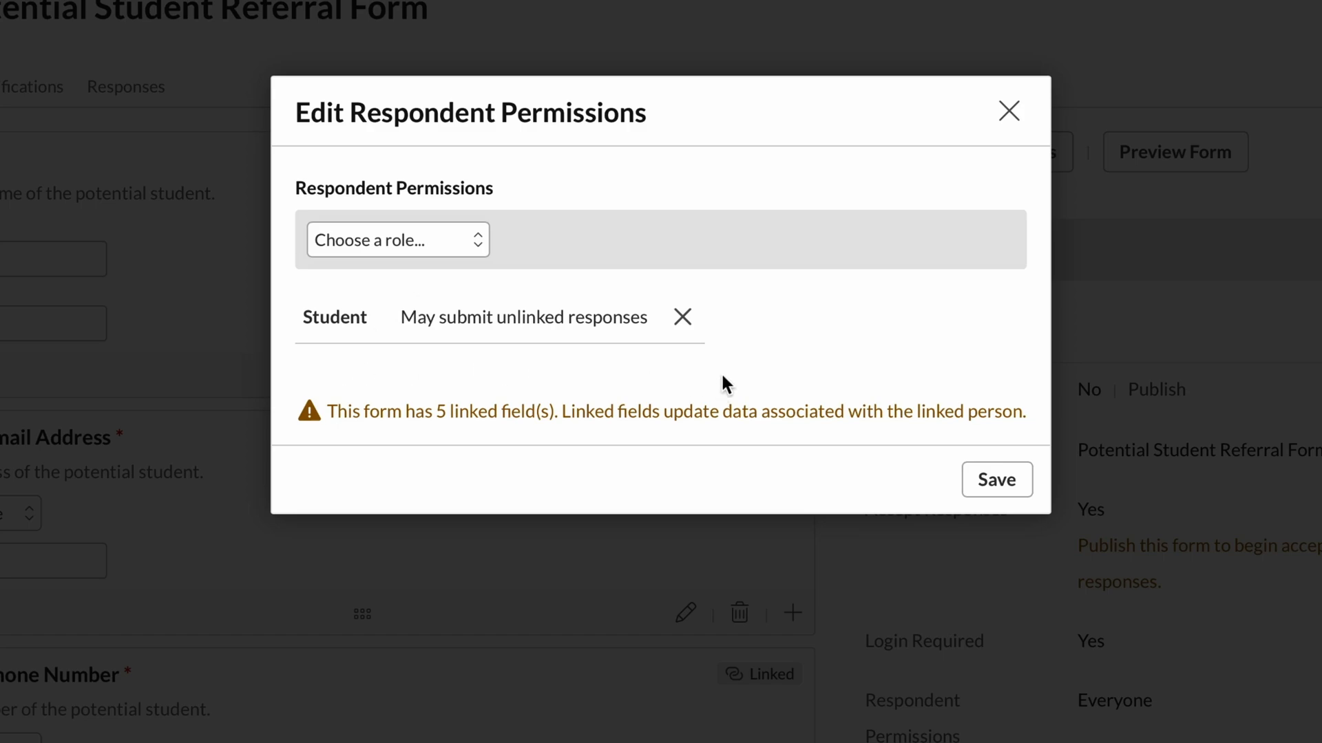
# Add an Everyone rule set to "May submit unlinked responses" and save the respondent permissions.
pyautogui.click(439, 246)
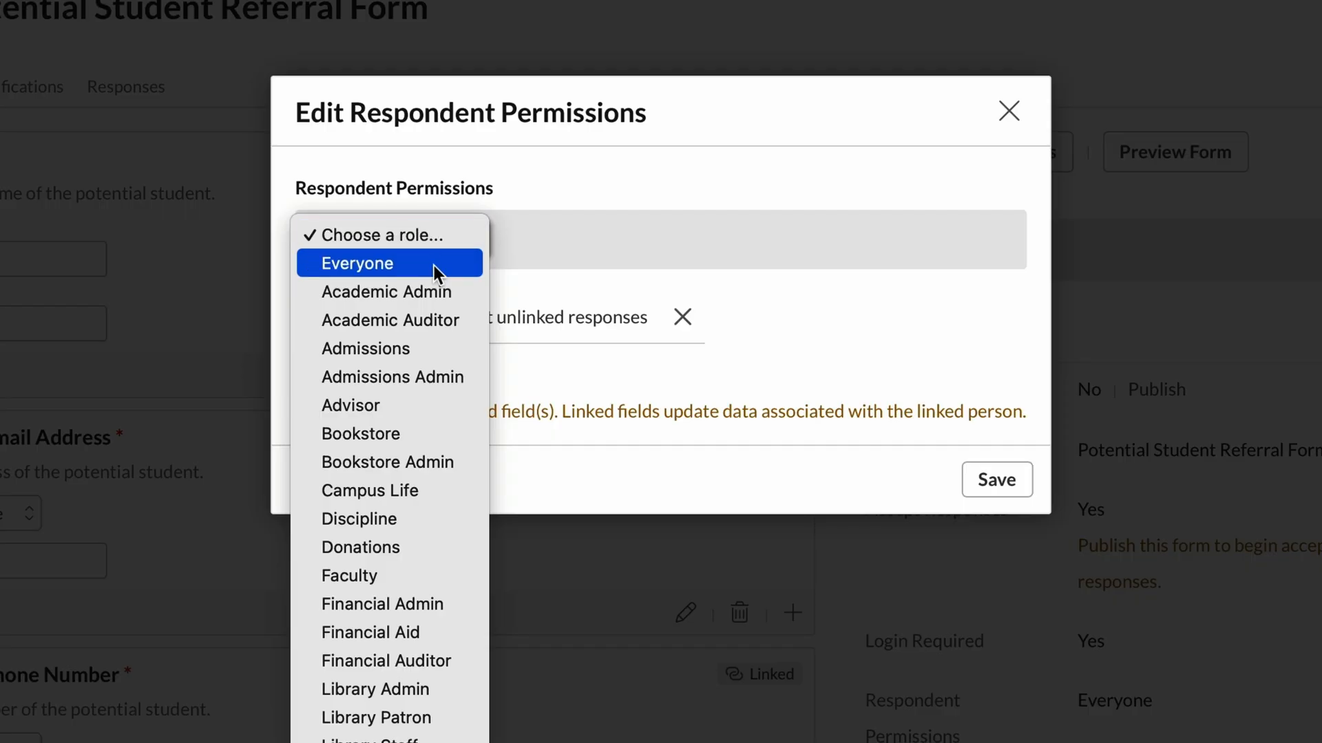
pyautogui.click(434, 266)
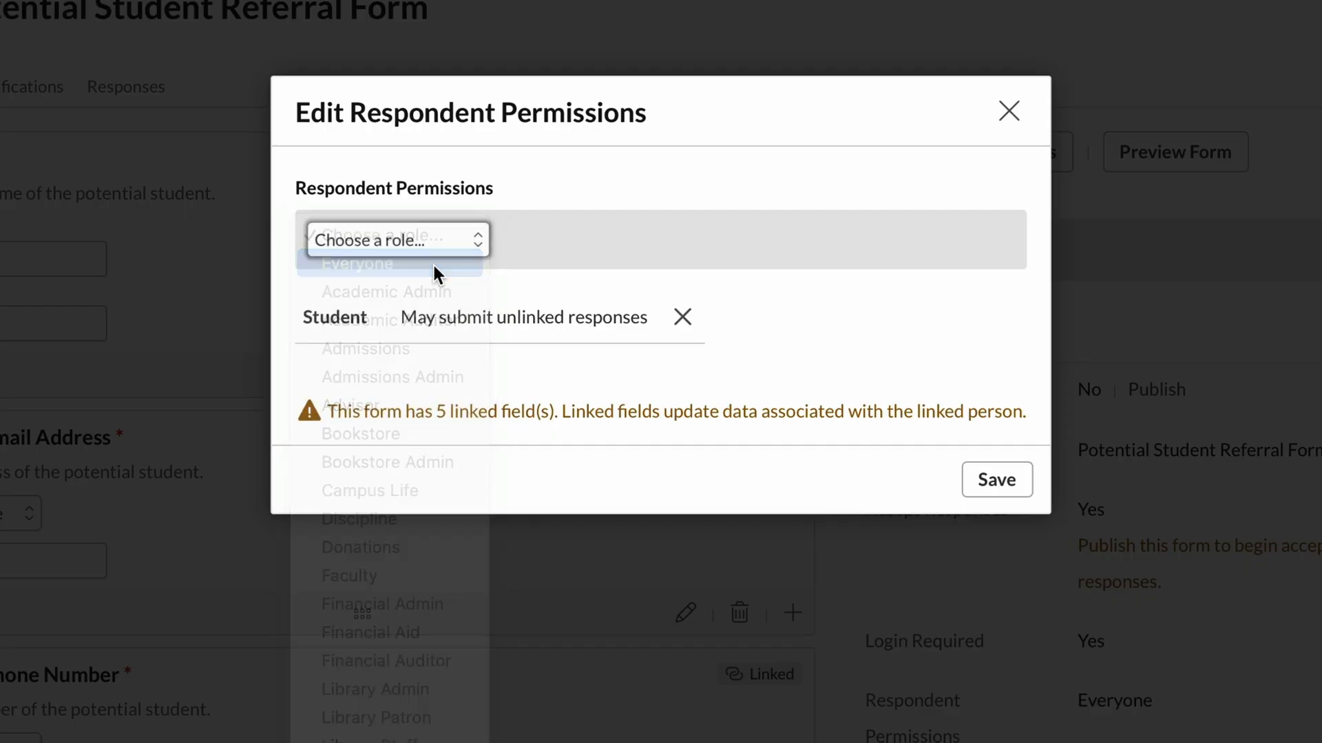
pyautogui.click(779, 238)
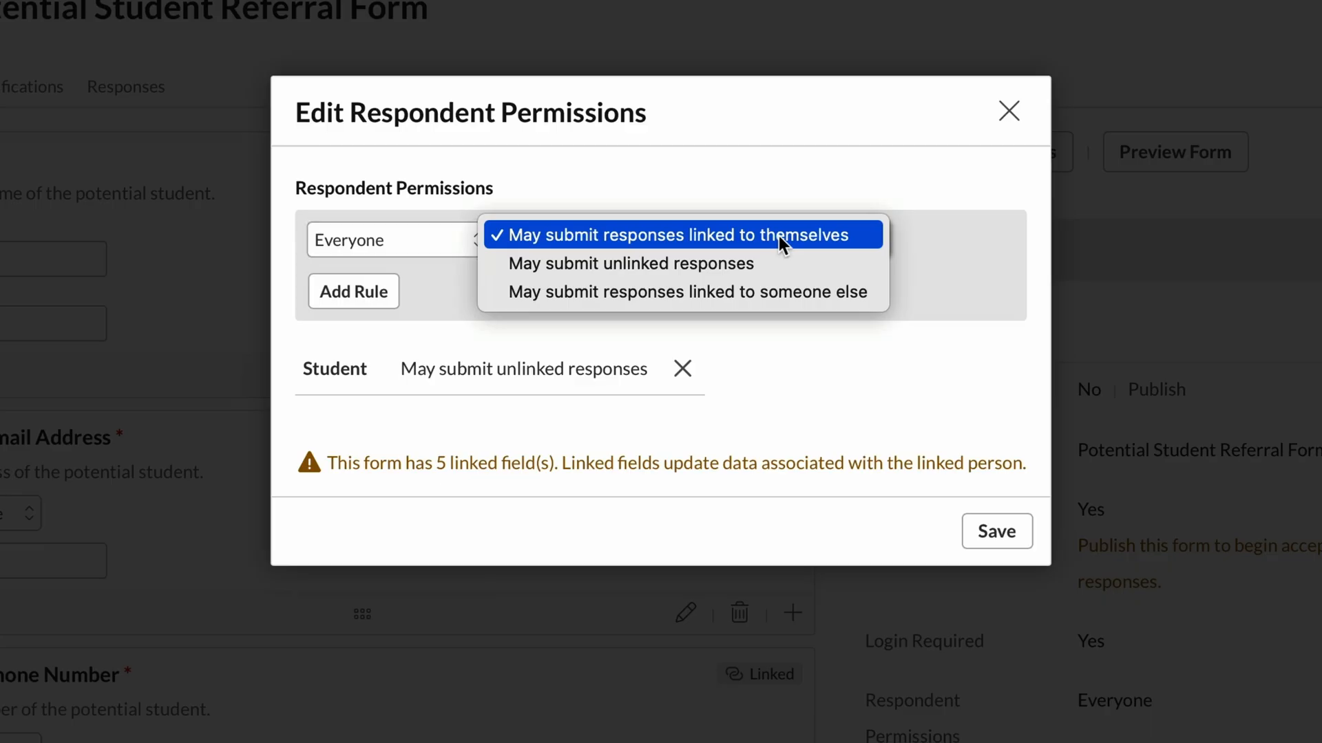
pyautogui.click(791, 265)
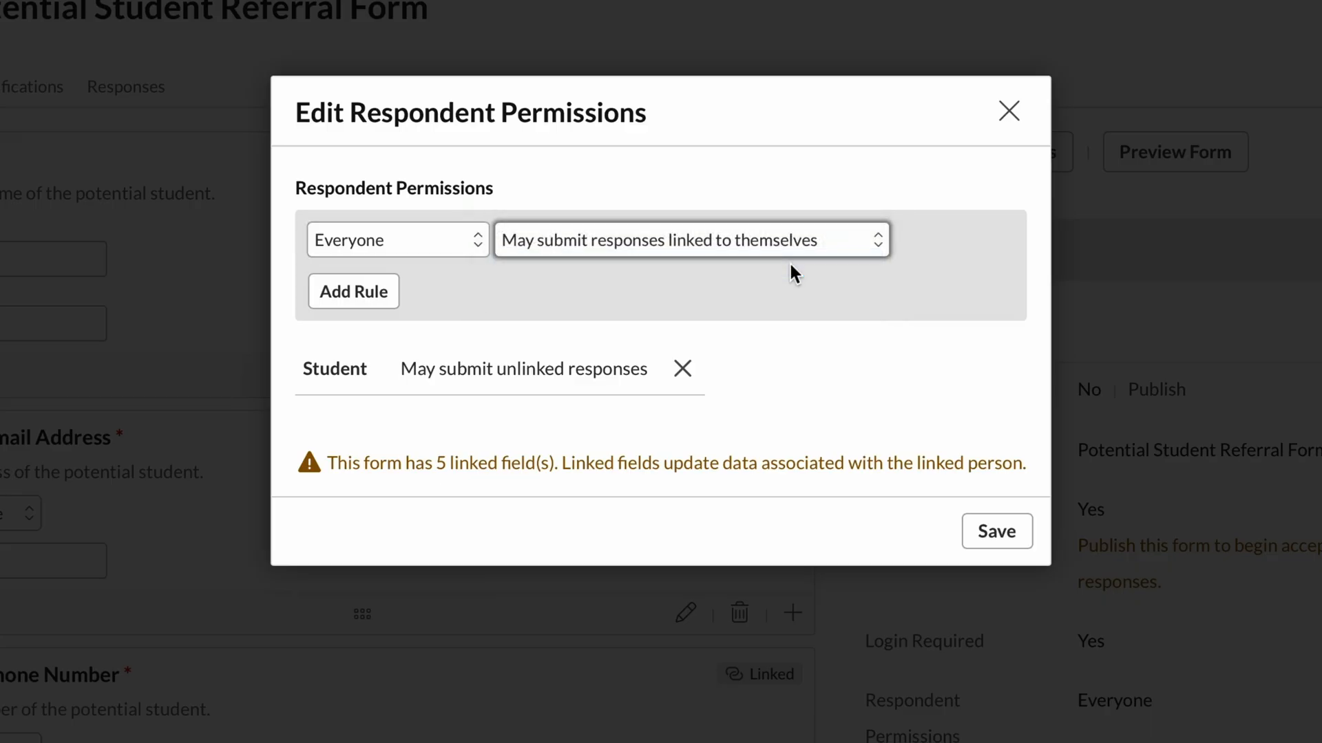
pyautogui.click(334, 289)
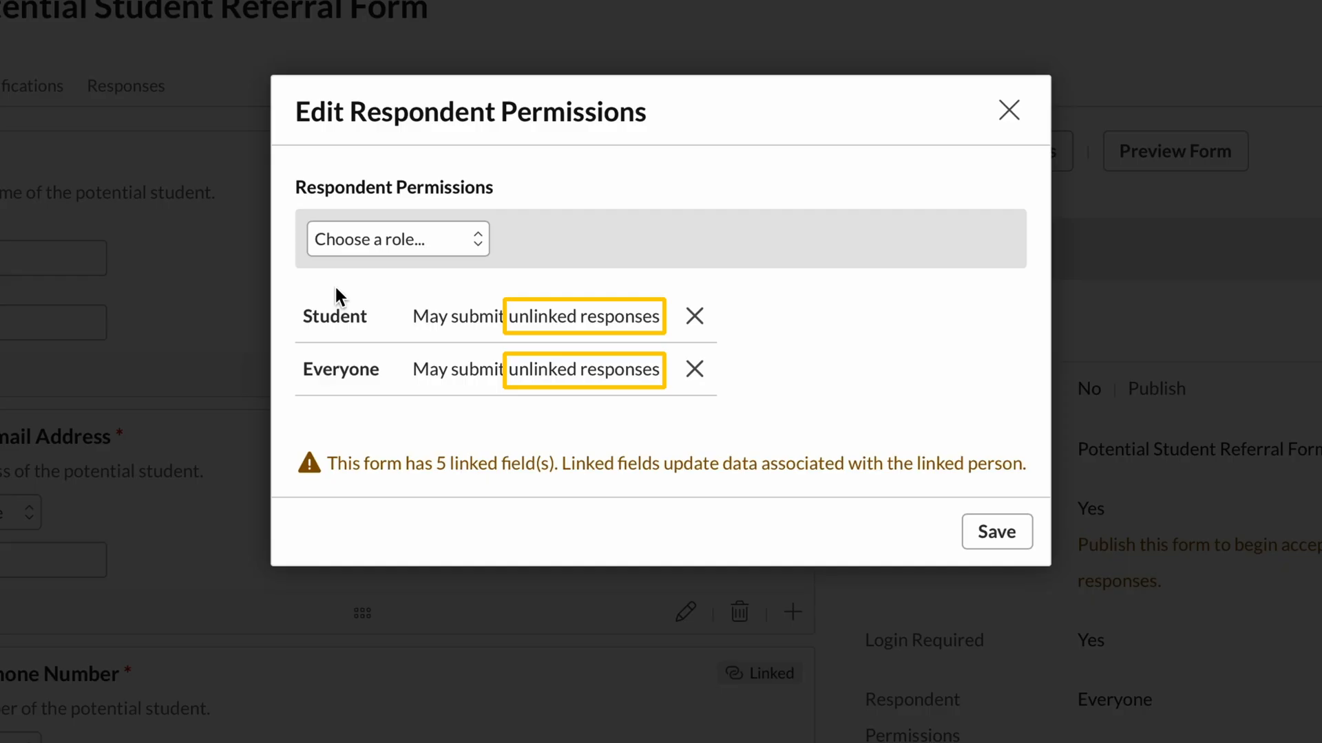
pyautogui.click(1013, 541)
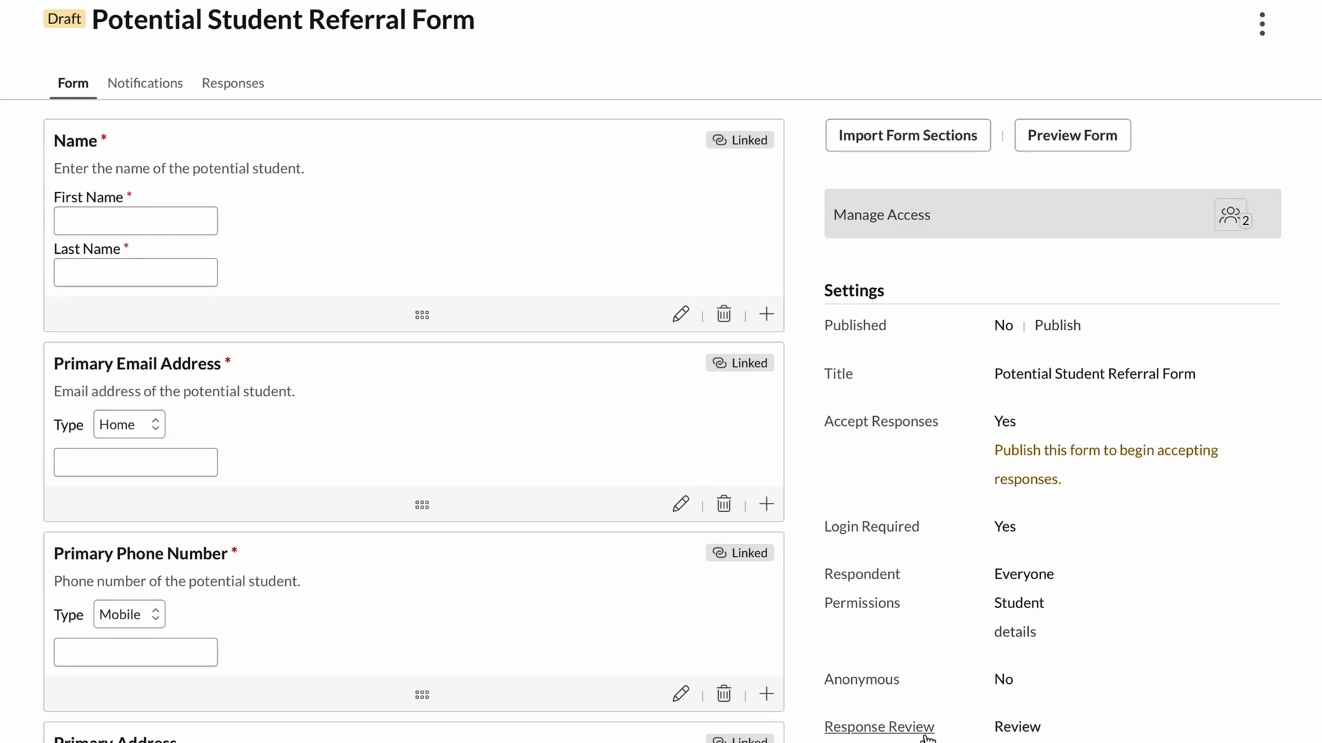
# Check the form's Response Review type without changing it, and look over the remaining form settings.
pyautogui.scroll(-4, 909, 729)
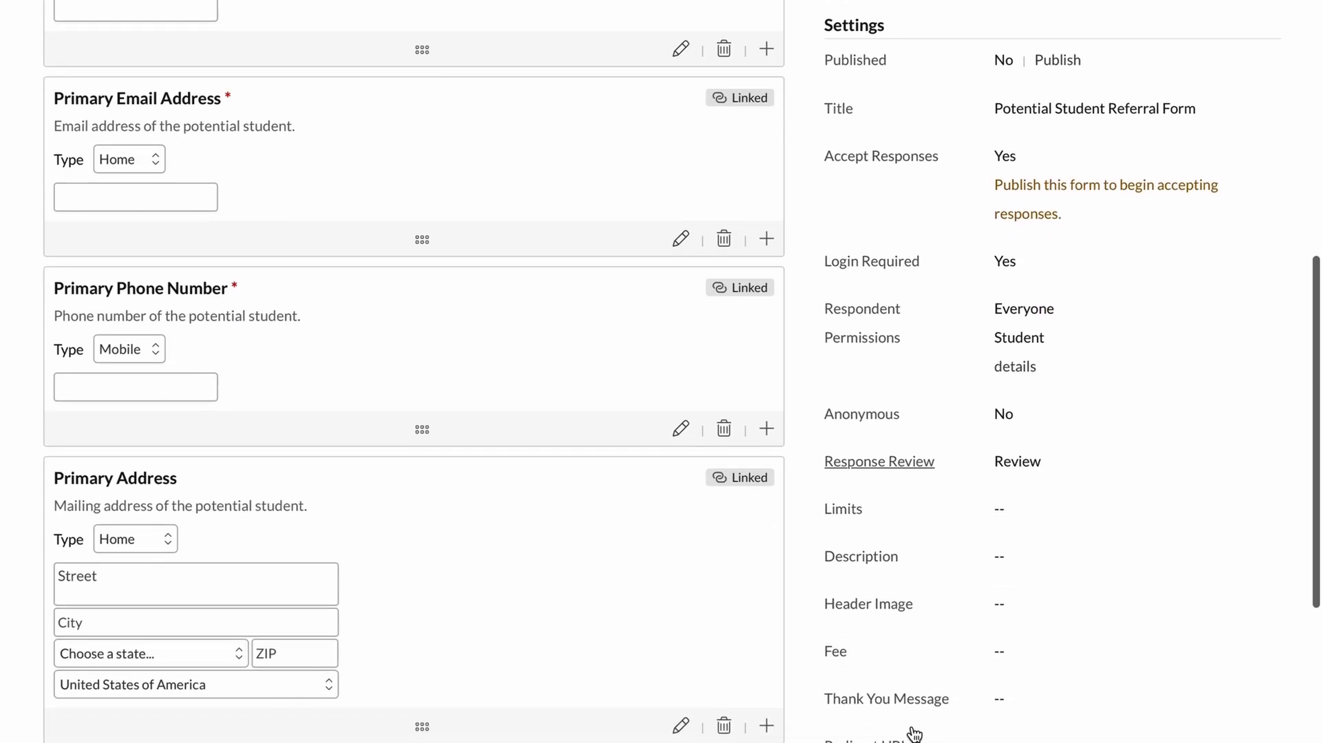
pyautogui.click(909, 463)
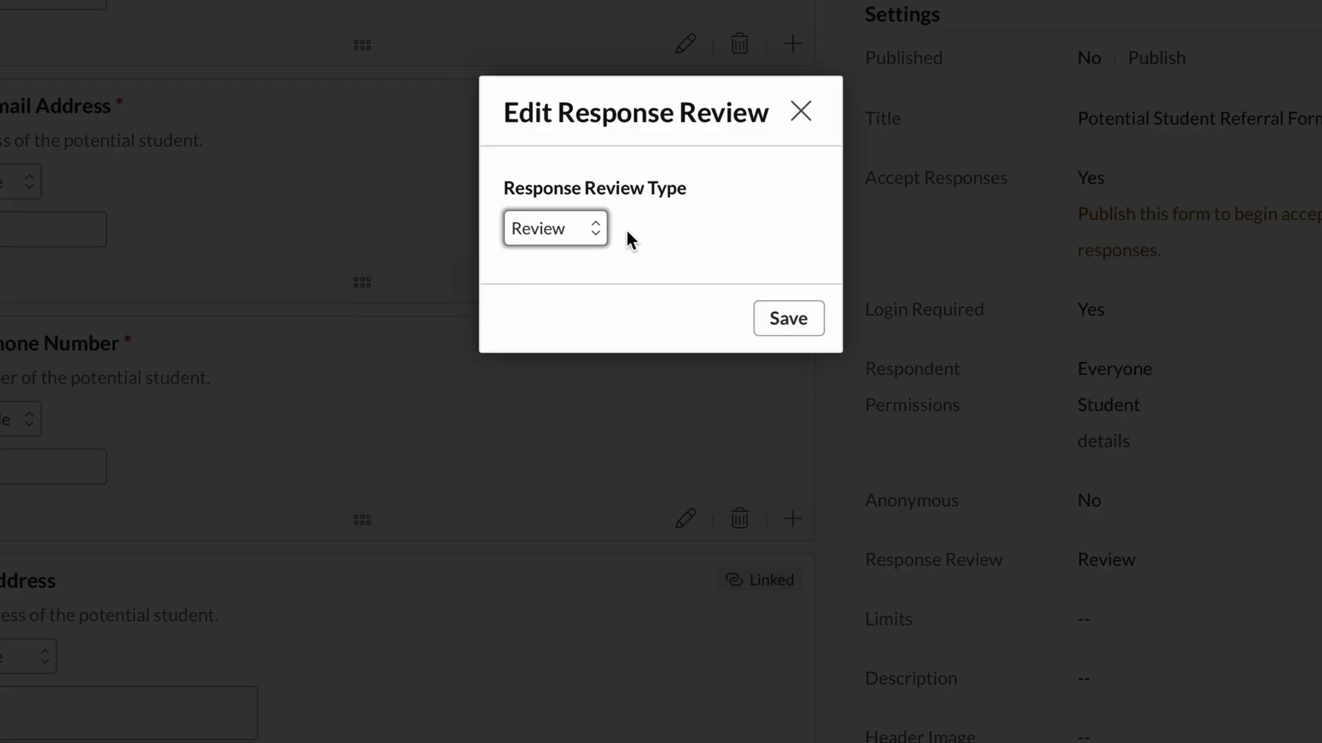
pyautogui.click(801, 111)
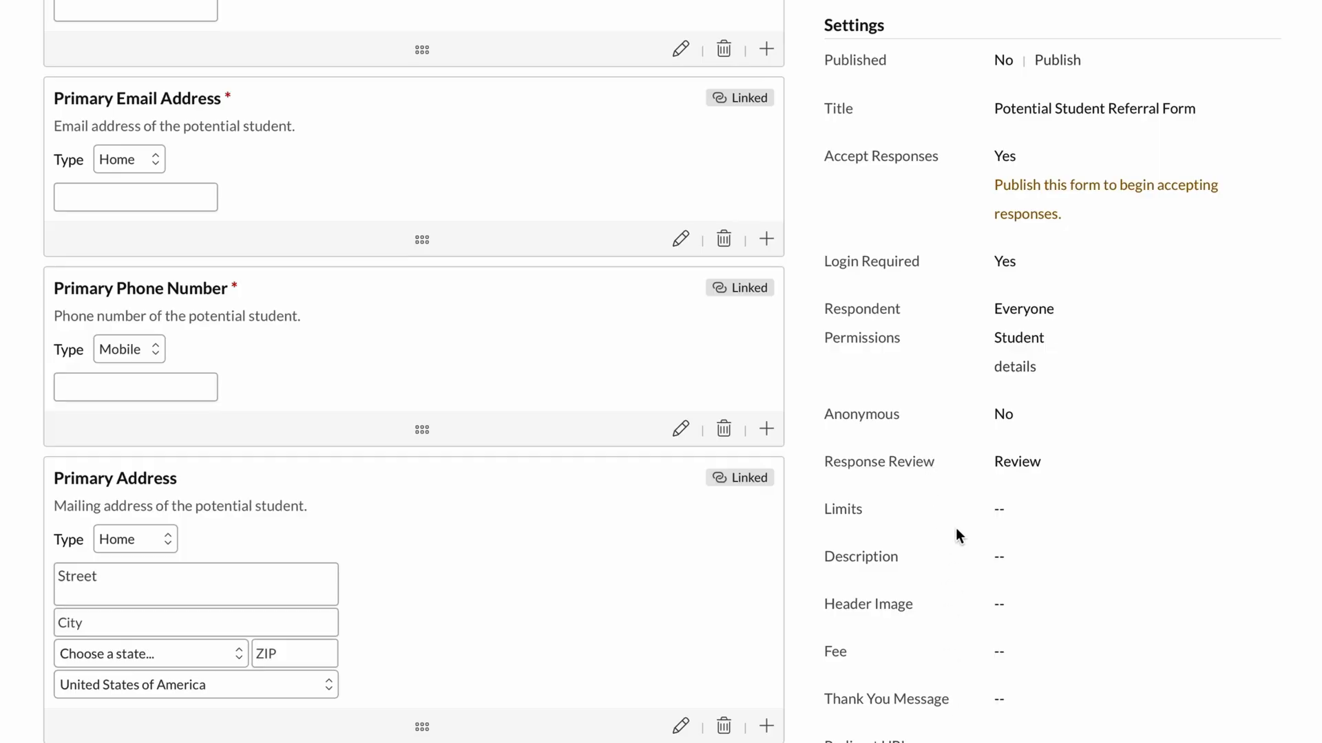
pyautogui.scroll(-4, 957, 532)
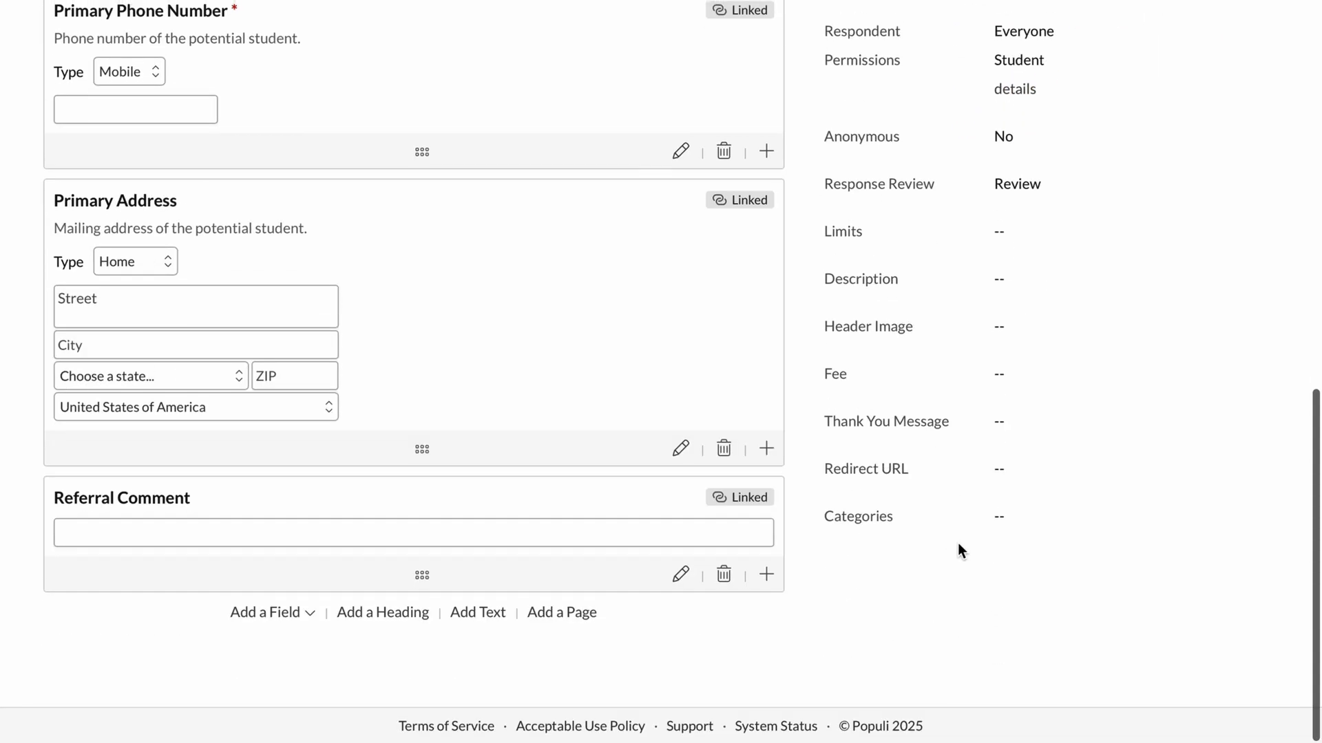
# Add a notification for the Form Response Submitted event that sends a system notification email to primary address.
pyautogui.scroll(15, 957, 544)
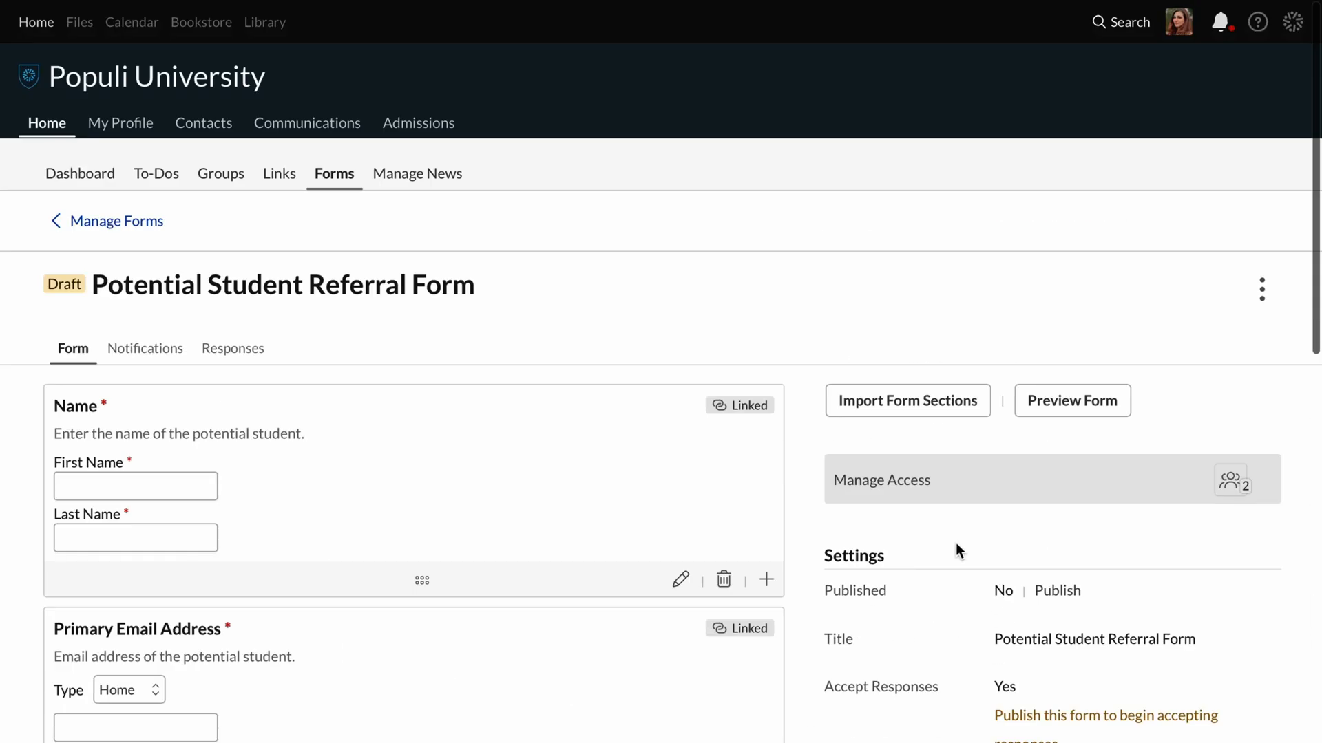
pyautogui.click(164, 359)
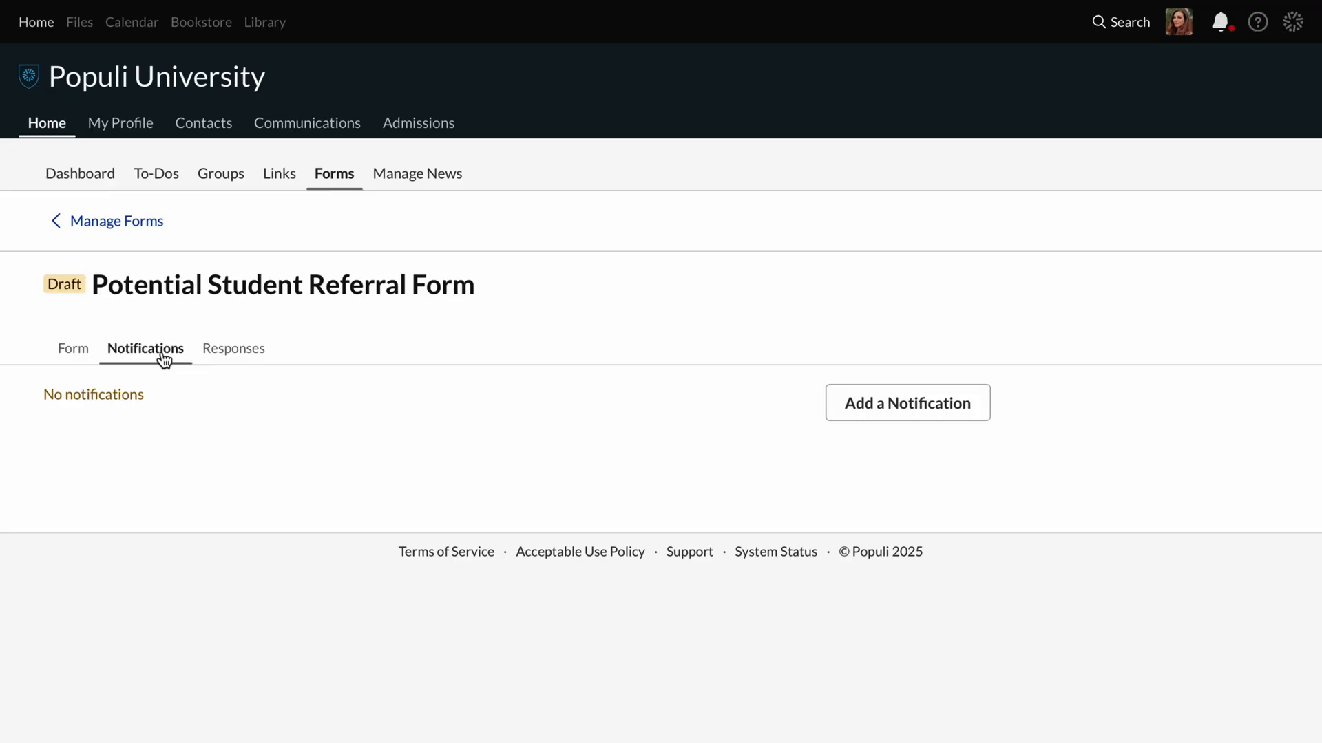
pyautogui.click(936, 422)
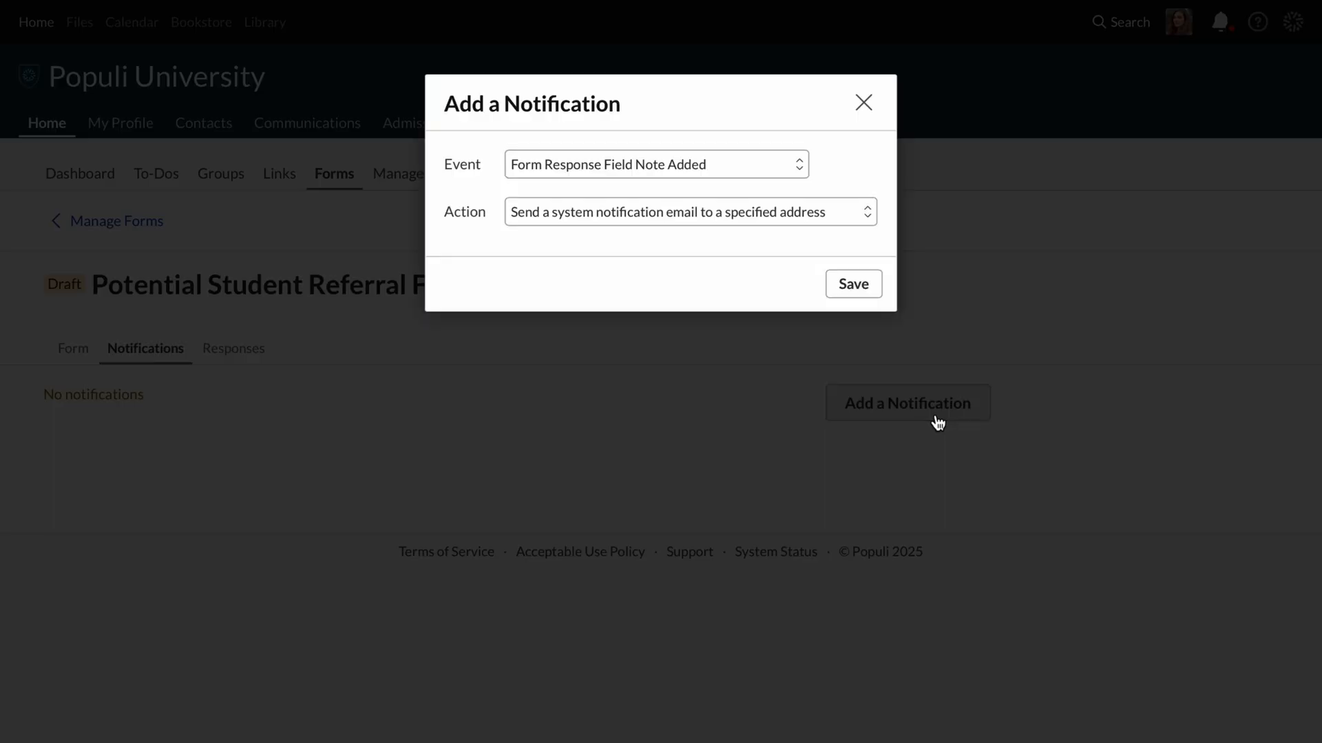
pyautogui.click(793, 164)
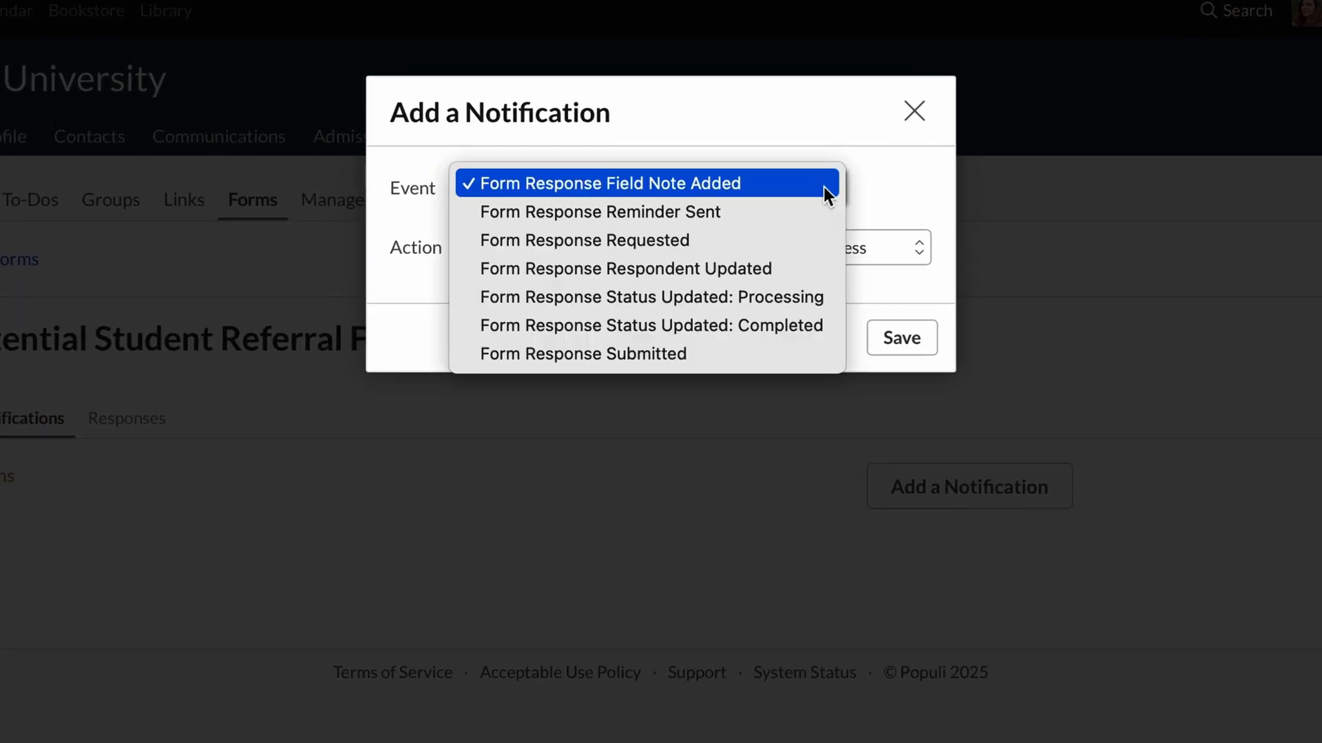
pyautogui.click(806, 361)
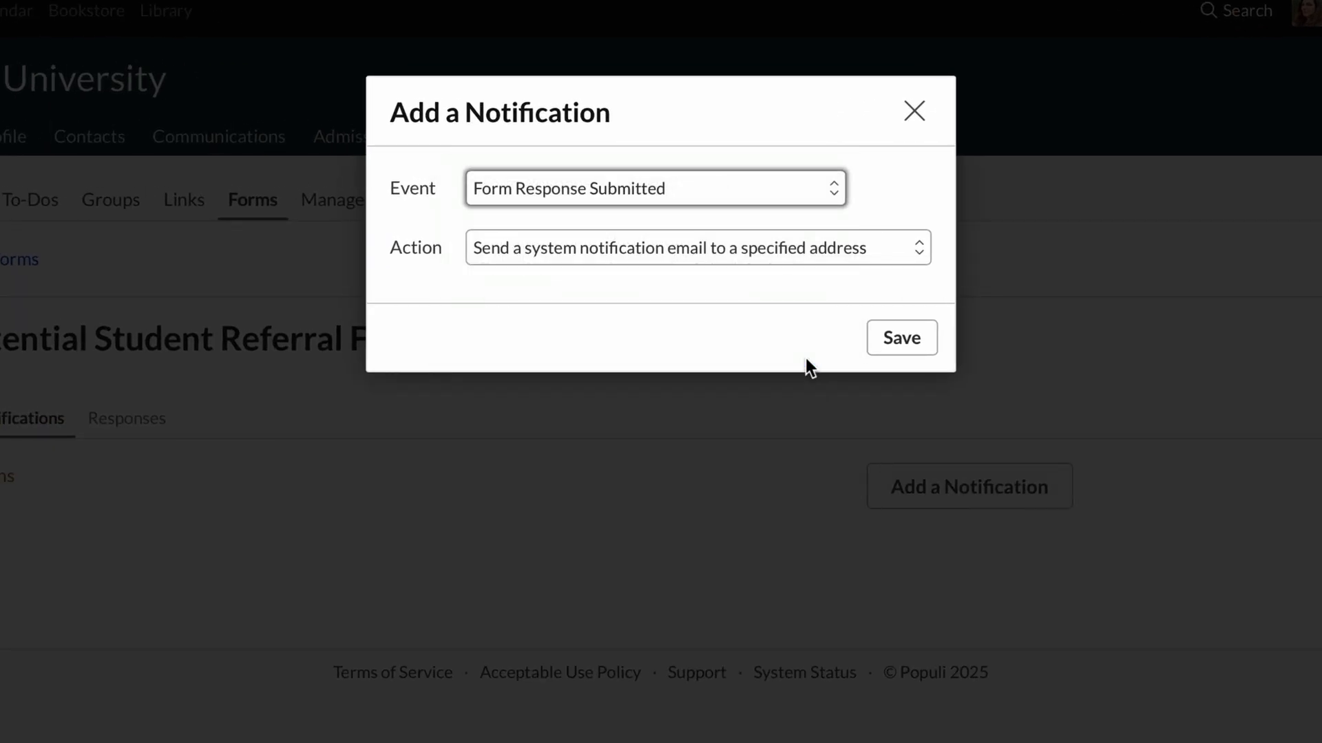
pyautogui.click(840, 257)
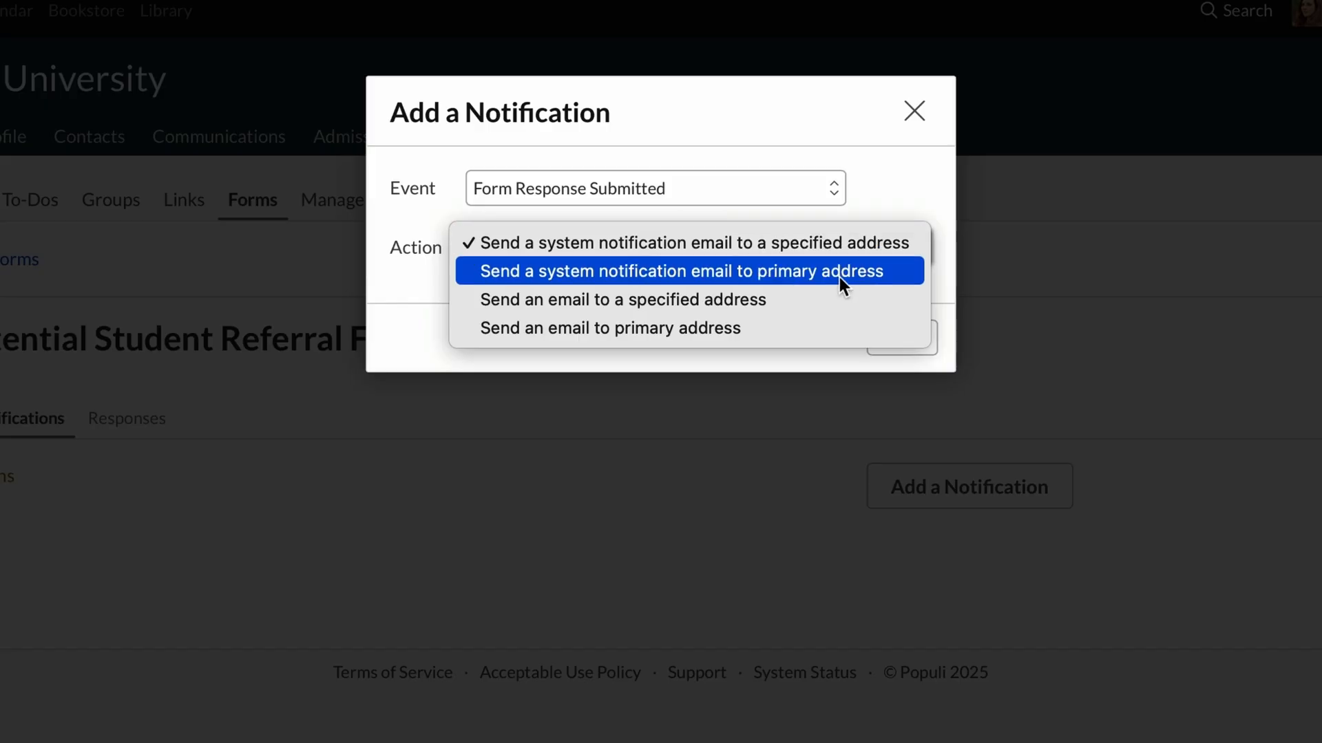
pyautogui.click(840, 277)
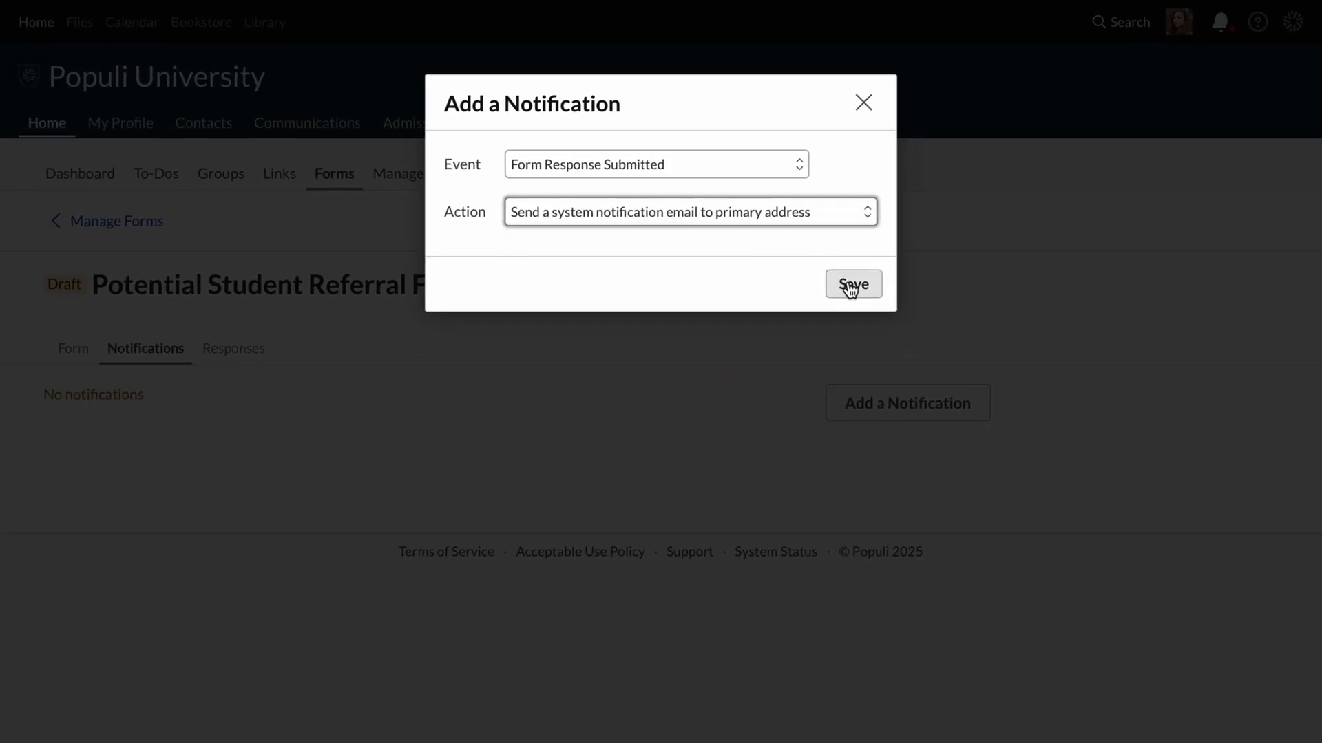
pyautogui.click(850, 285)
# Set the notification's recipient to all admissions staff and its CC to all admissions admins.
pyautogui.scroll(-5, 850, 285)
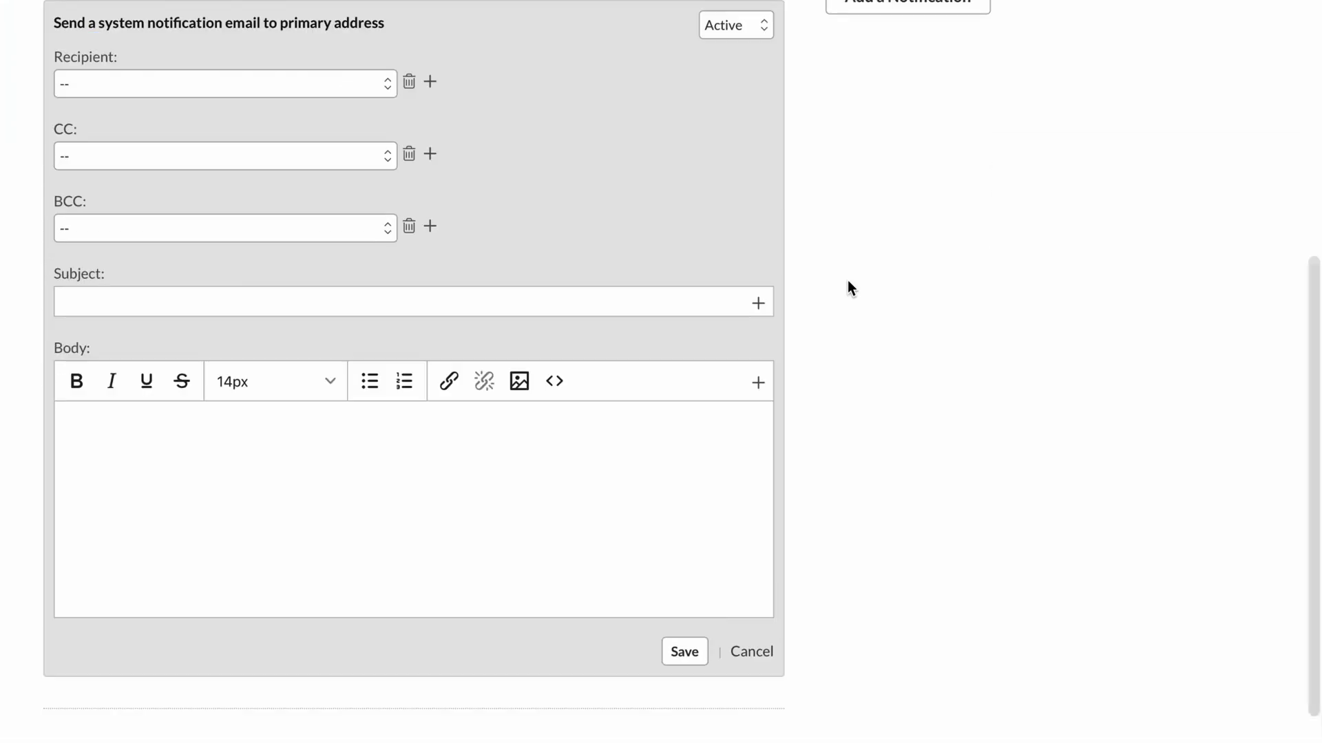
pyautogui.click(343, 79)
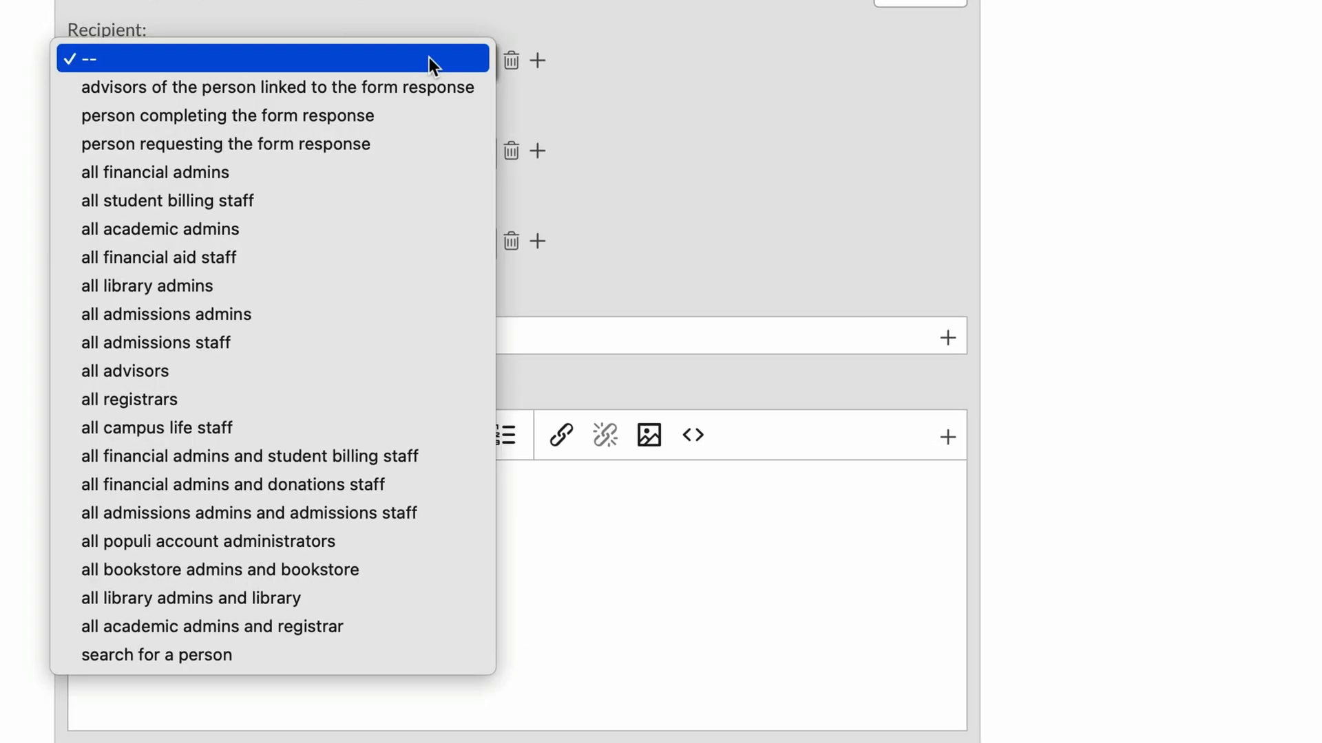
pyautogui.click(372, 338)
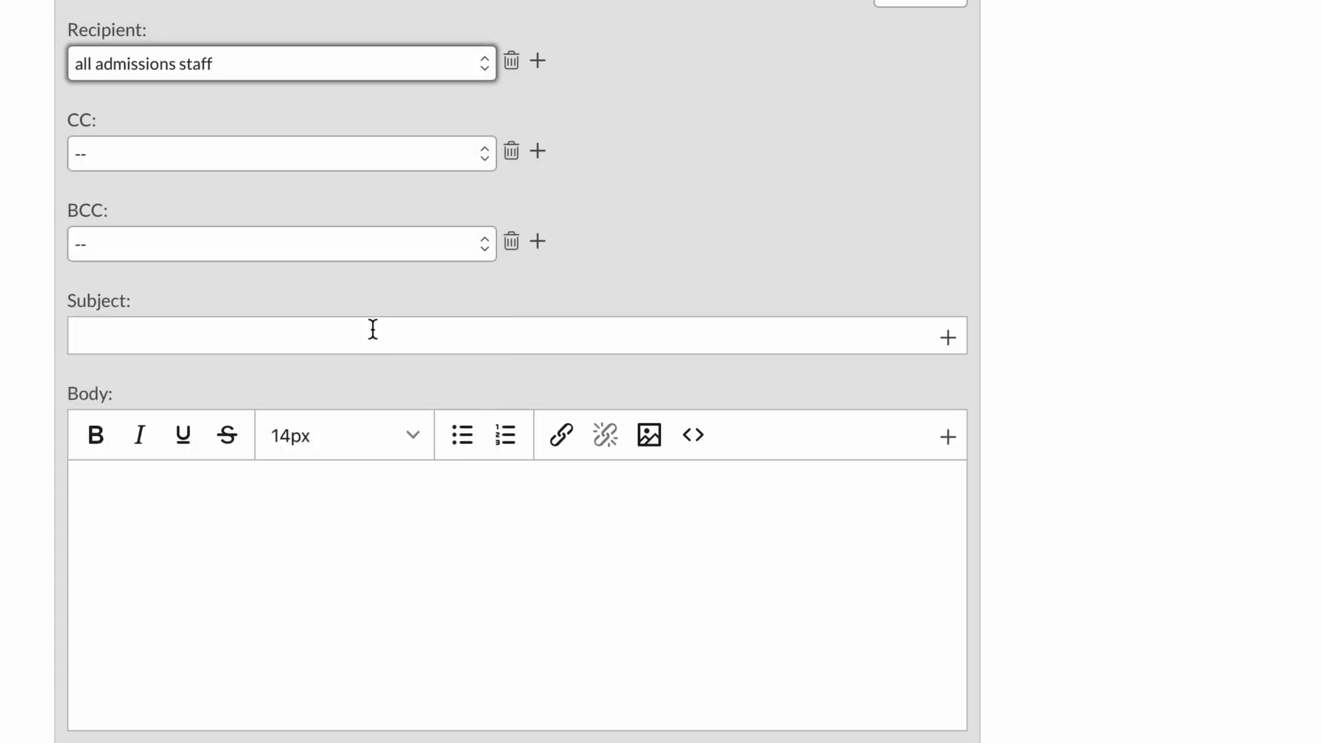
pyautogui.click(419, 153)
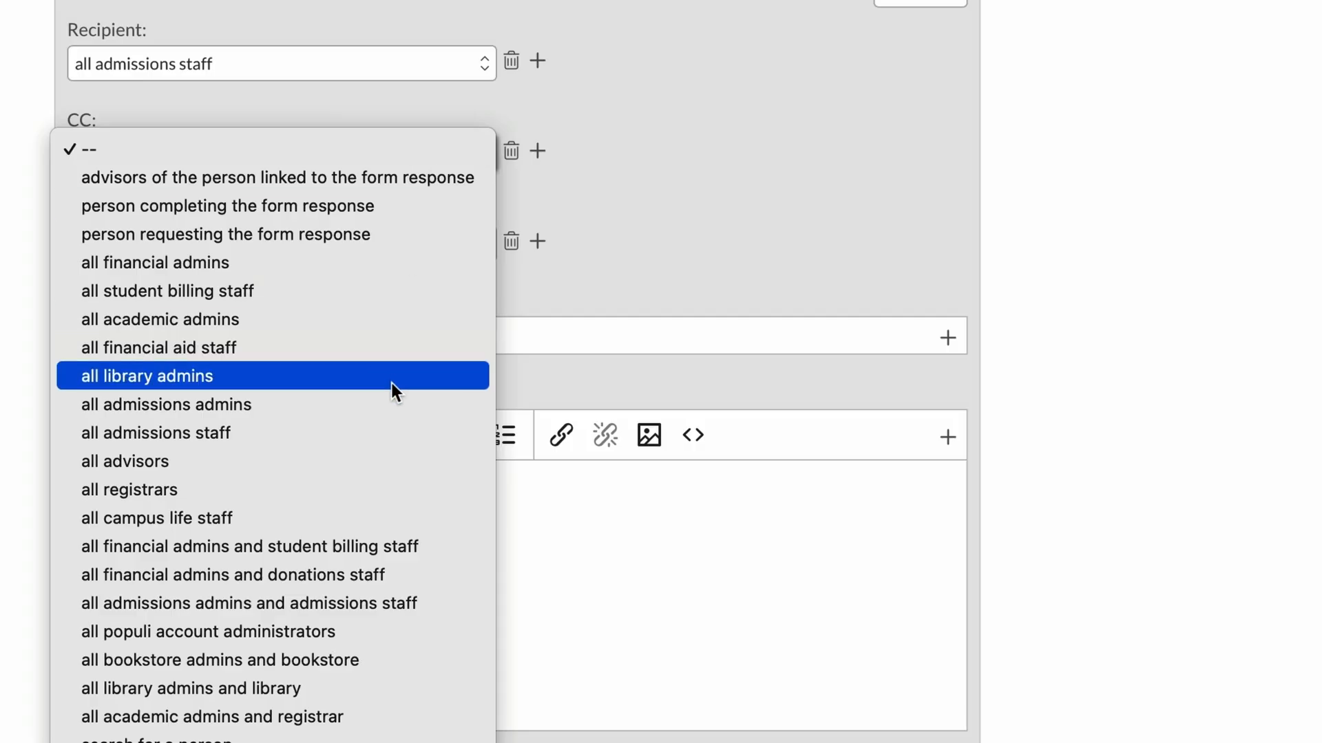
pyautogui.click(389, 401)
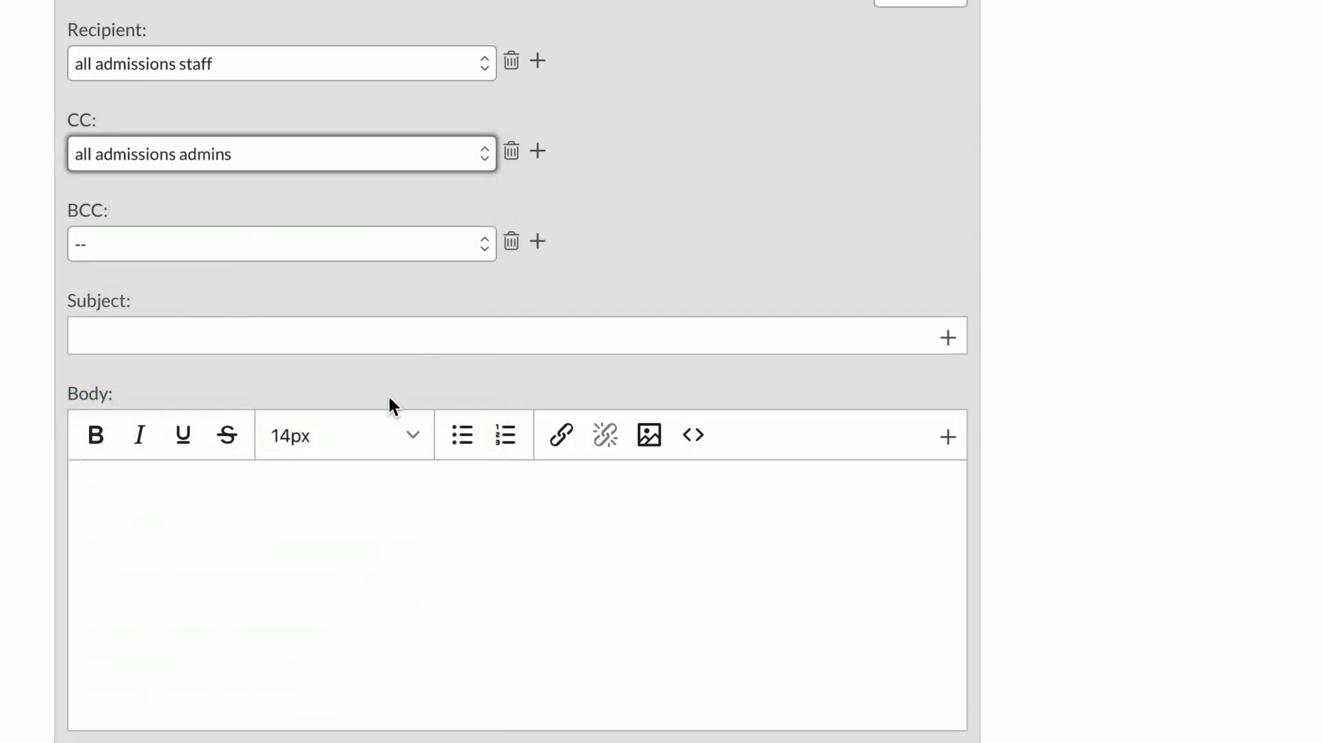
# Give the notification the subject "New Referral Received" and the Response Content variable as its body, and save it.
pyautogui.click(395, 342)
pyautogui.write('New')
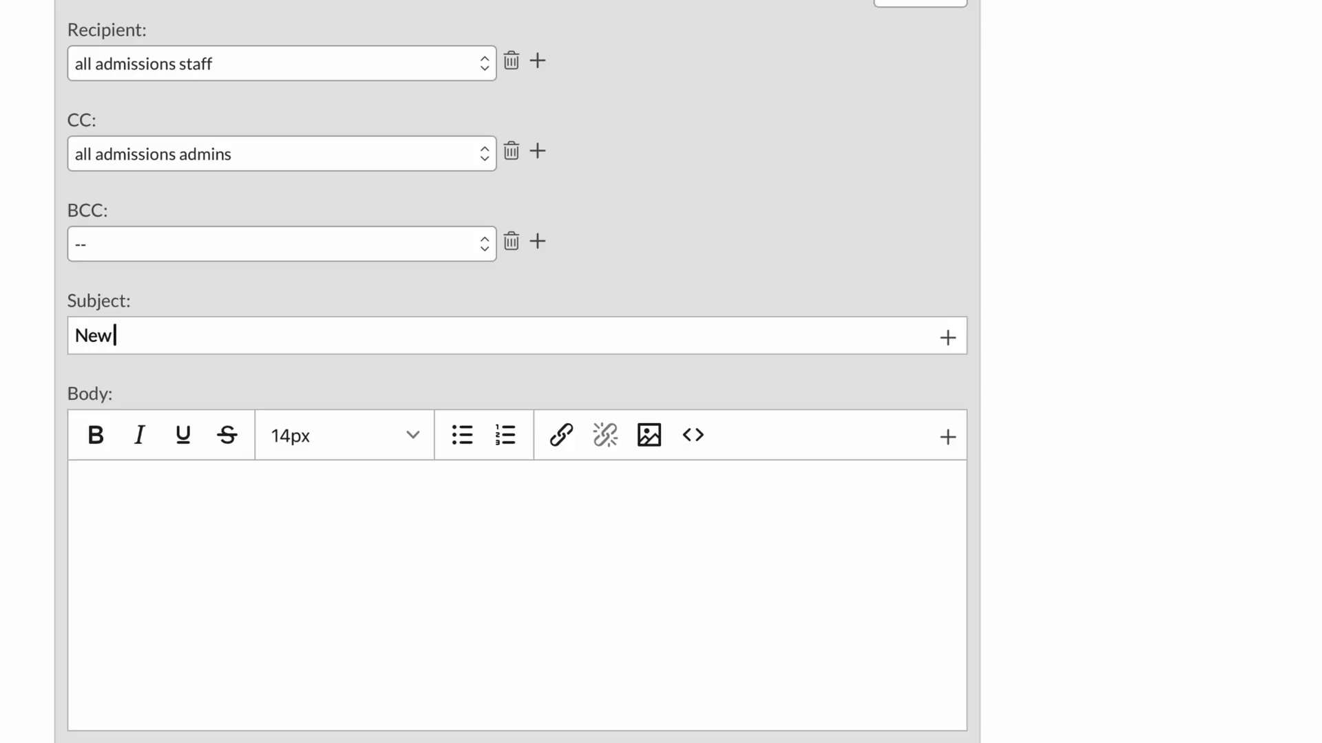
pyautogui.write(' Referral Received')
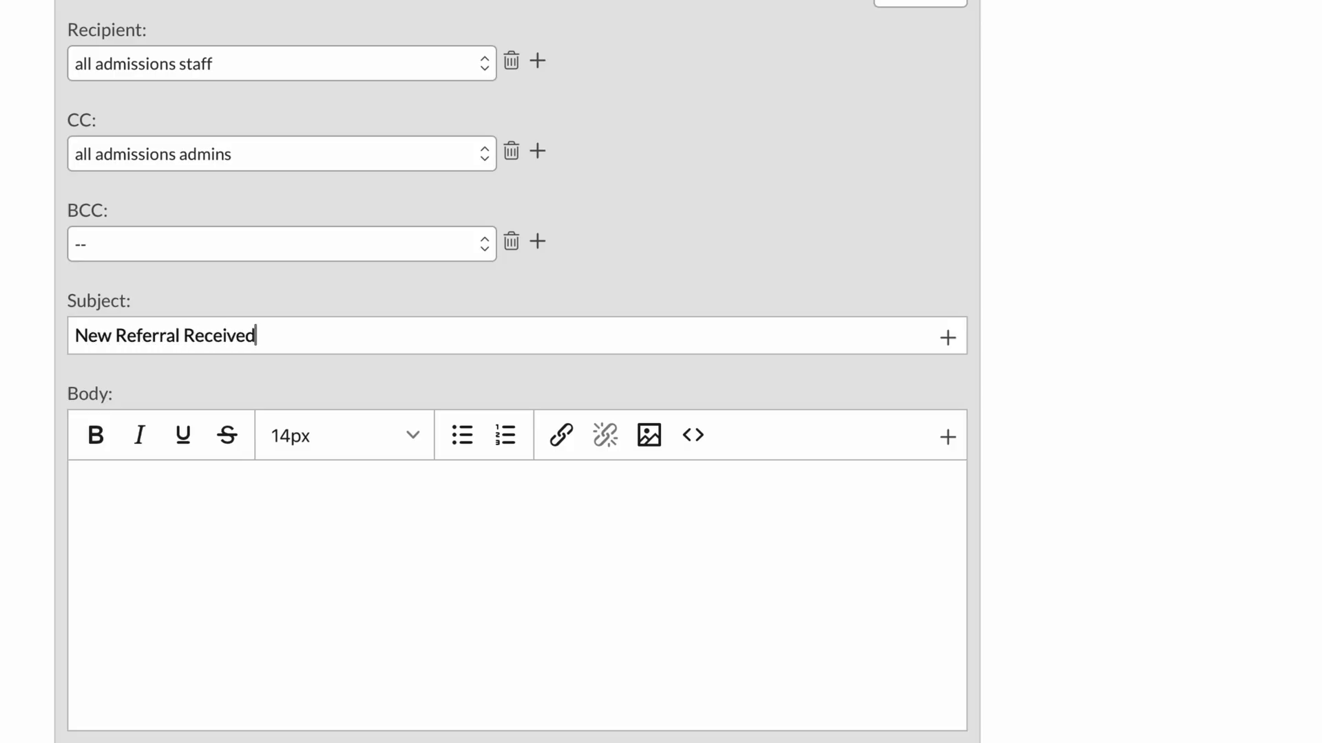
pyautogui.click(364, 548)
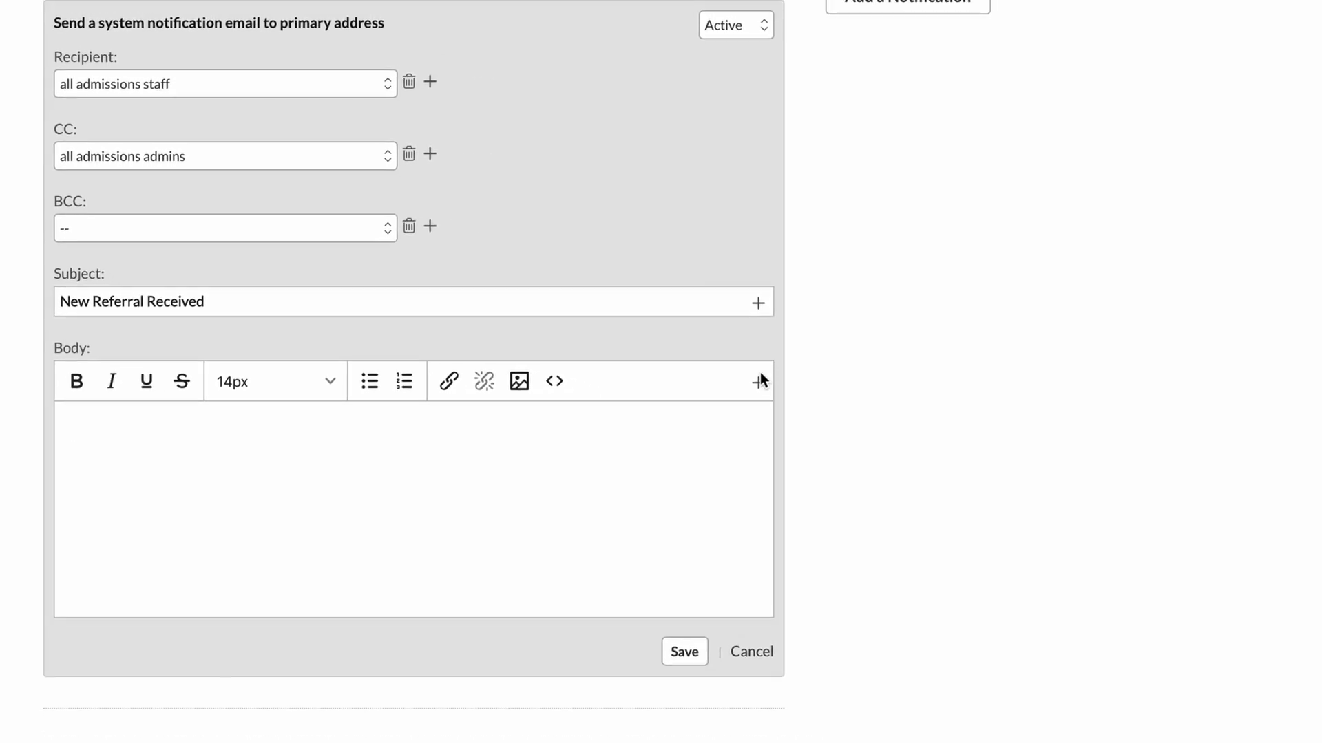
pyautogui.click(760, 381)
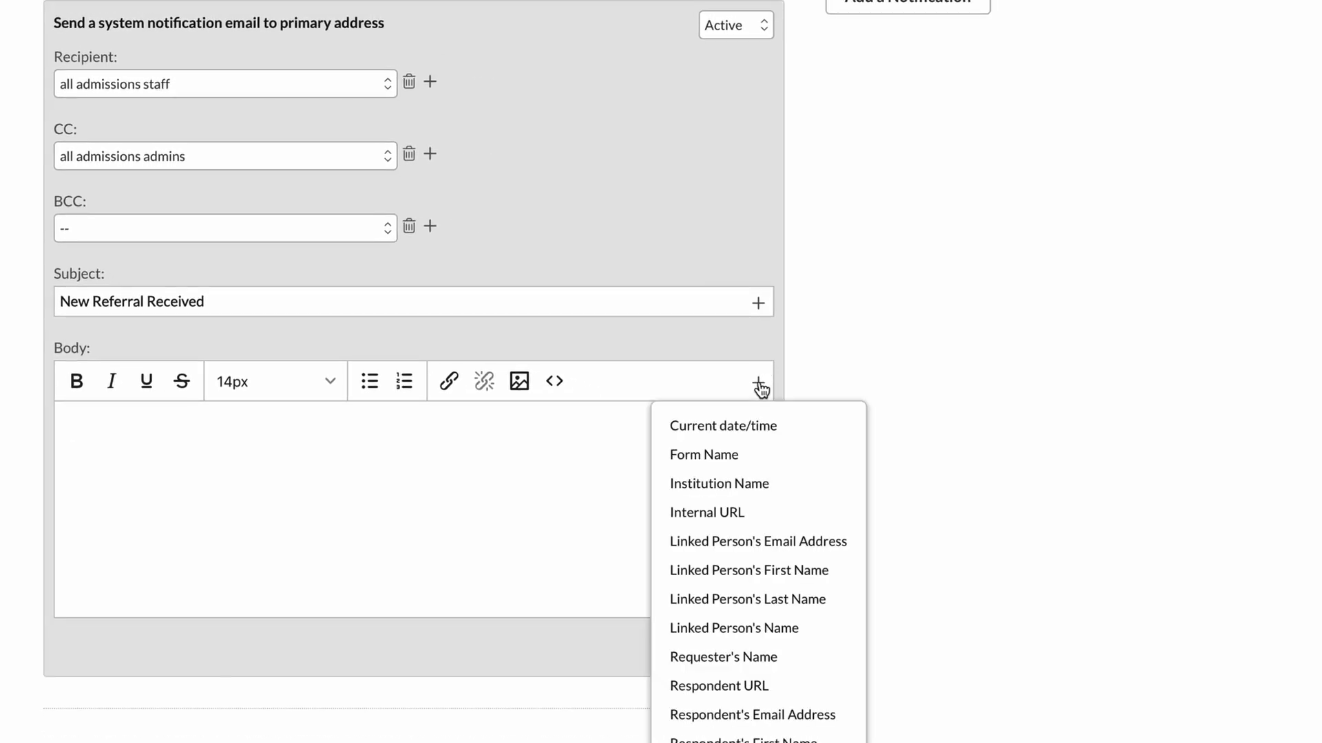
pyautogui.scroll(-2, 757, 695)
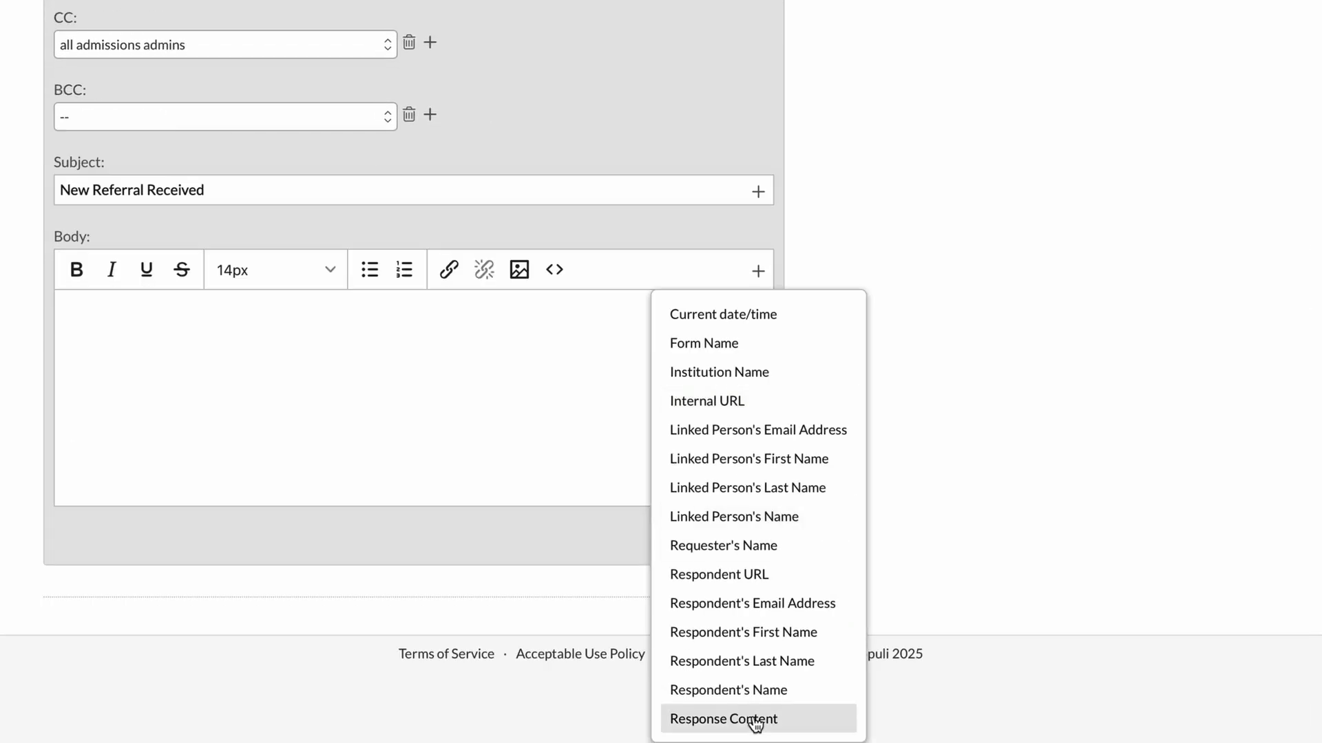
pyautogui.click(755, 720)
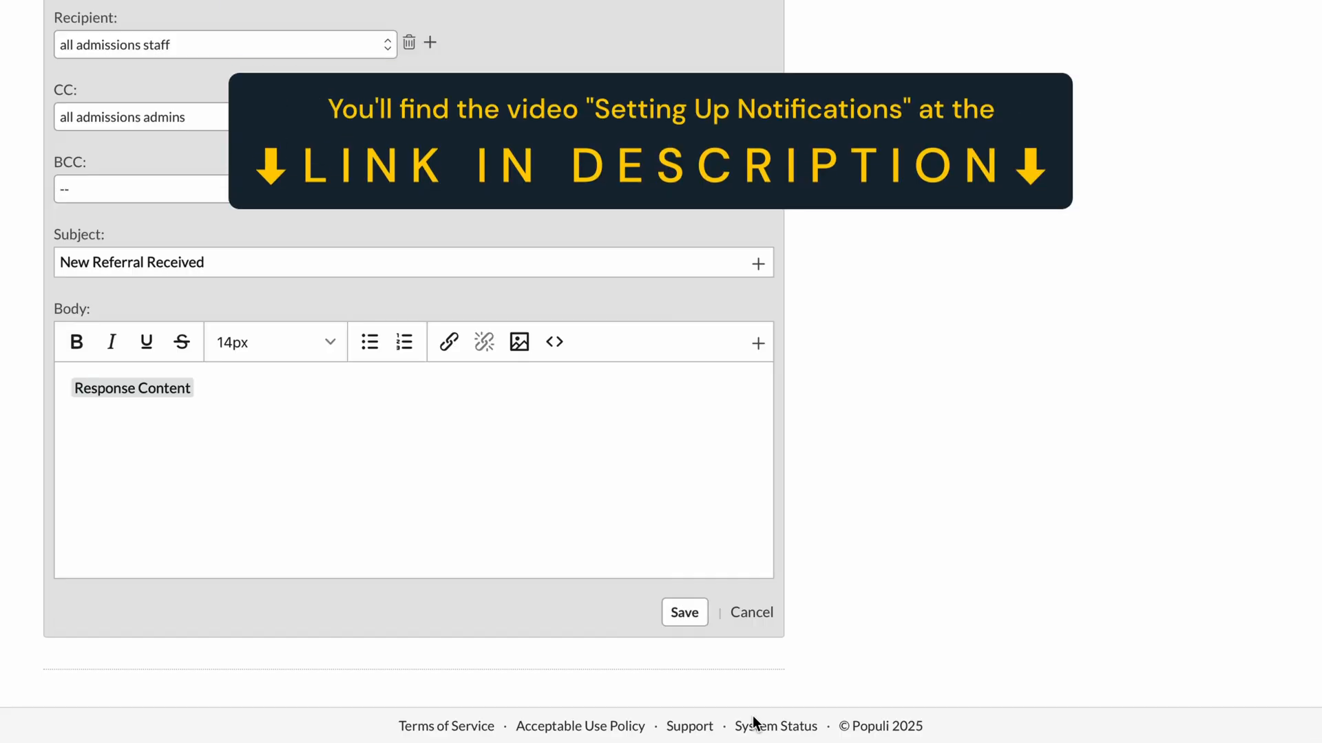
pyautogui.click(683, 615)
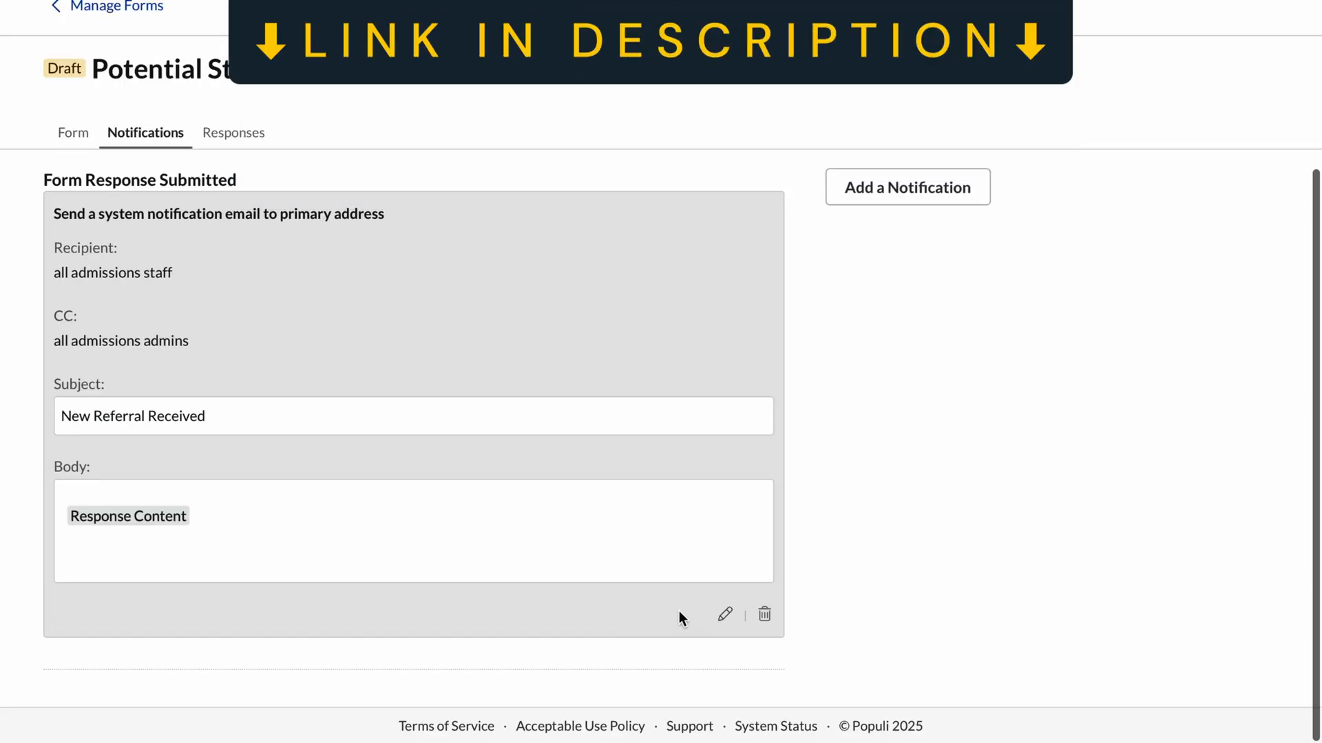
# Publish the referral form with its Self Service setting on "Listed (when available)" and save.
pyautogui.scroll(3, 679, 610)
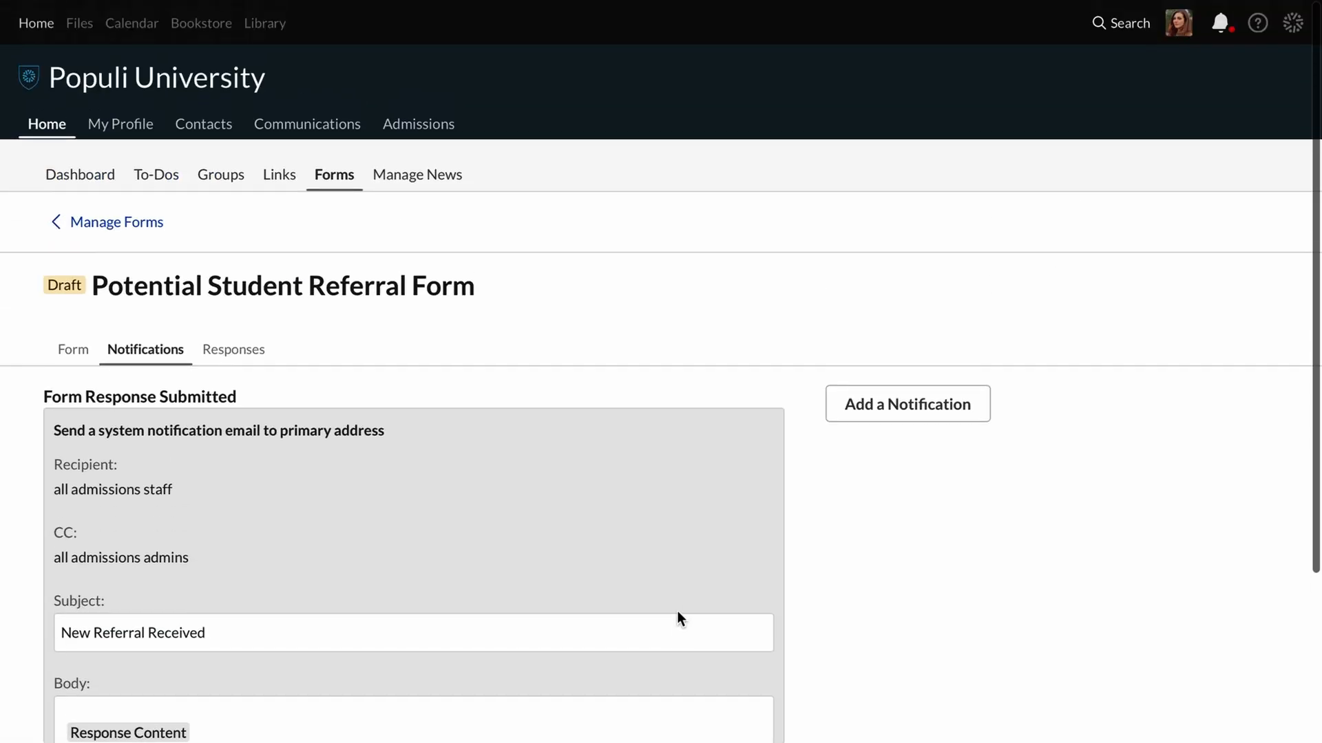
pyautogui.click(79, 357)
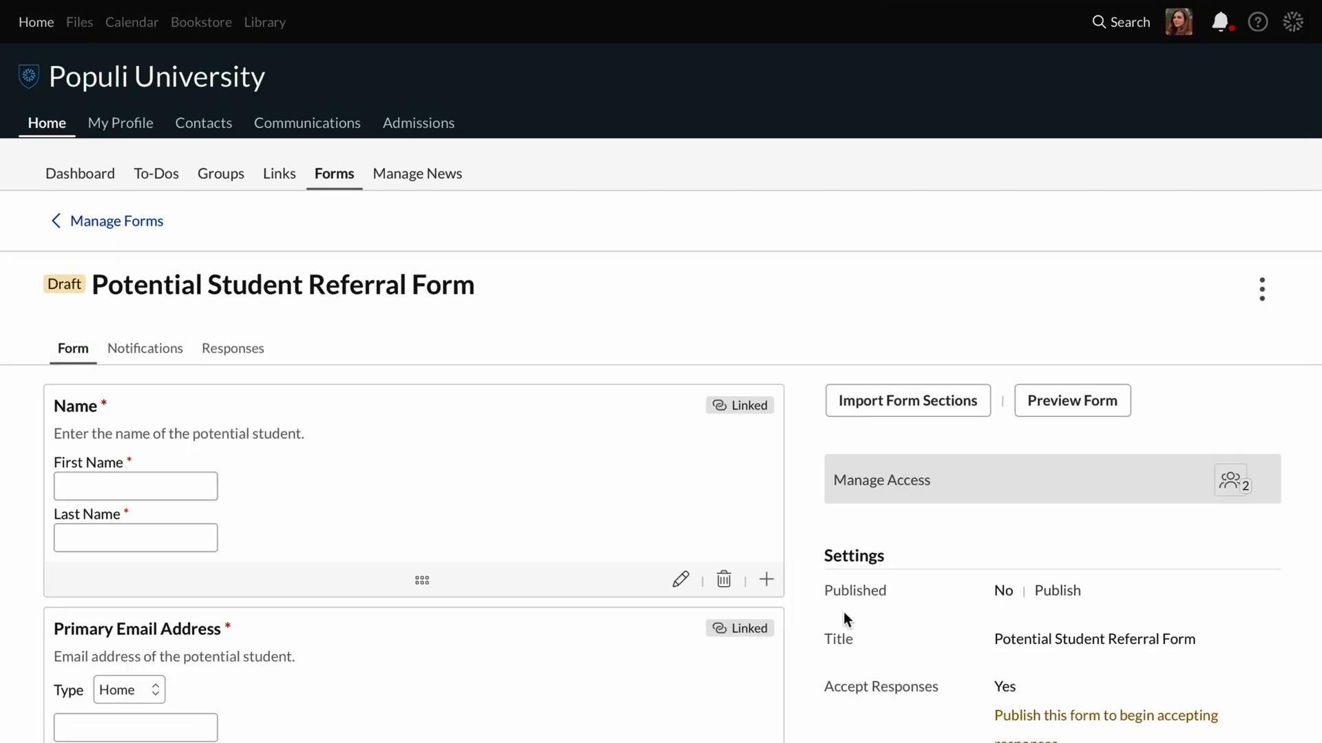
pyautogui.click(871, 594)
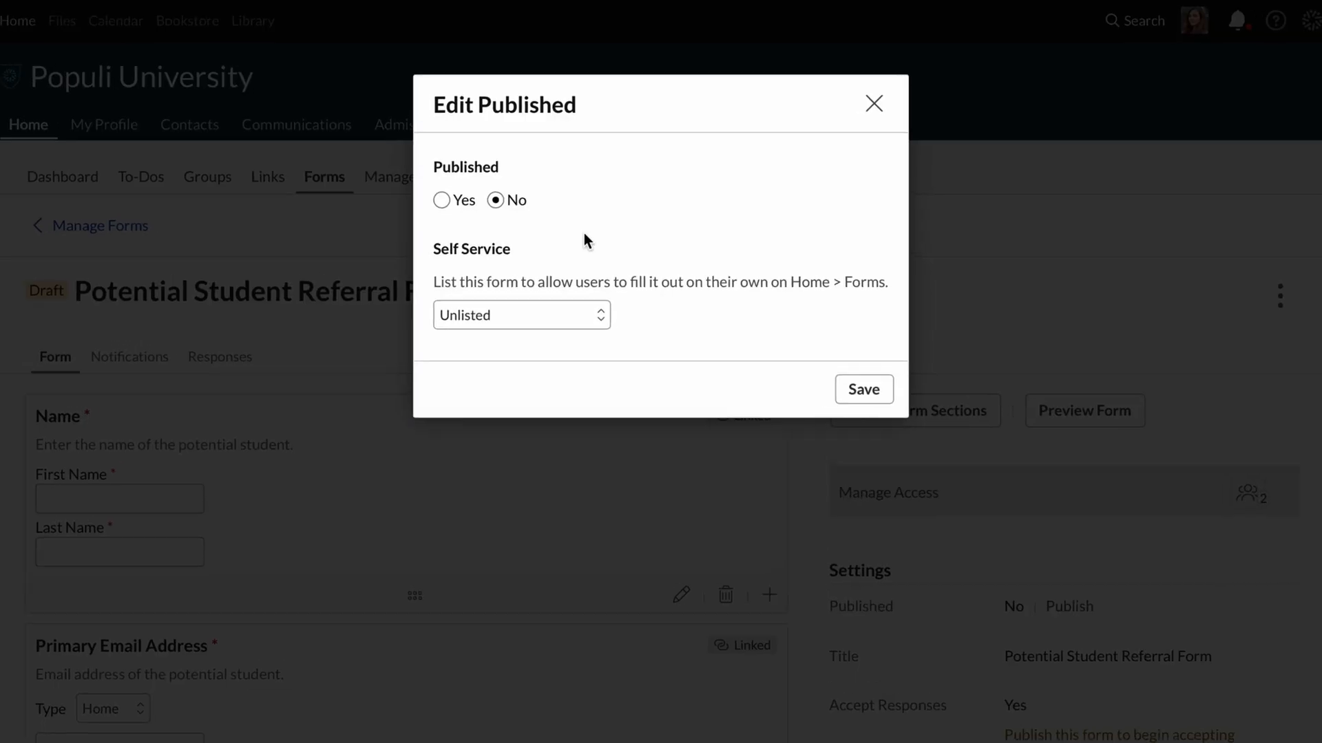
pyautogui.click(403, 233)
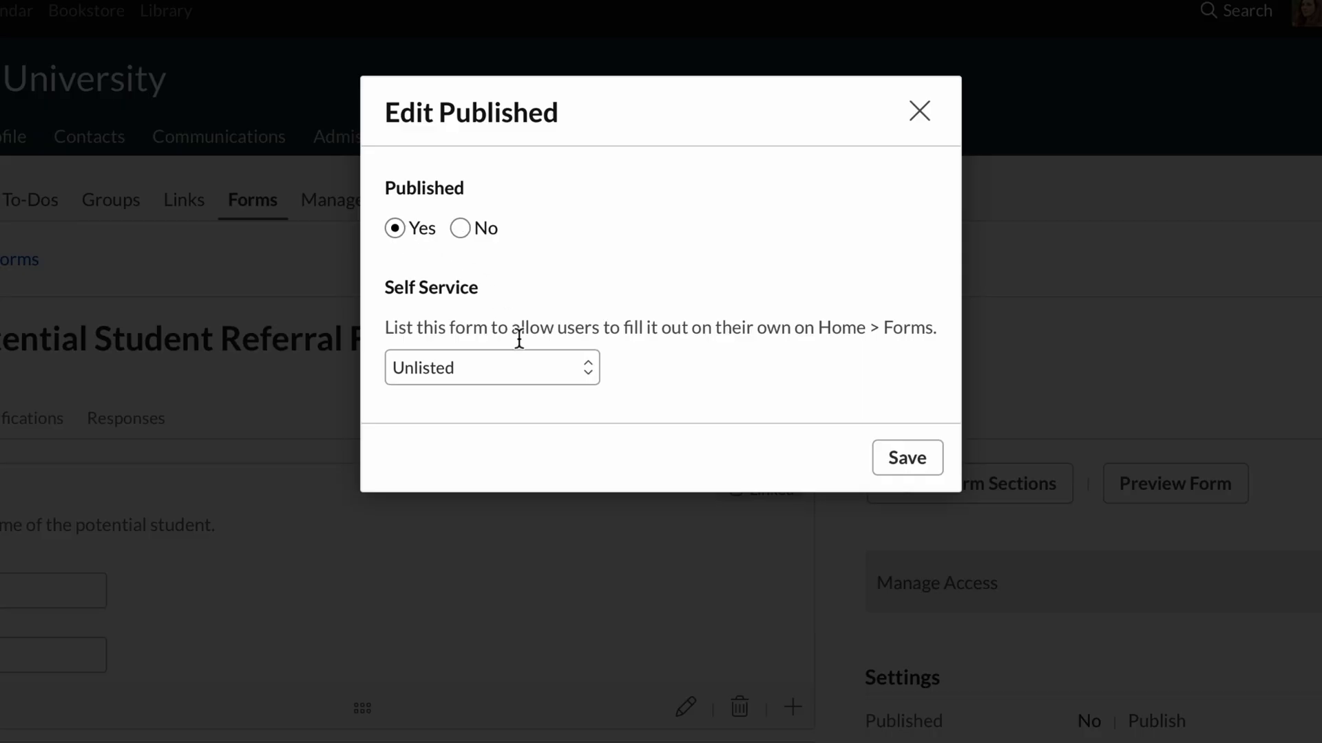
pyautogui.click(514, 372)
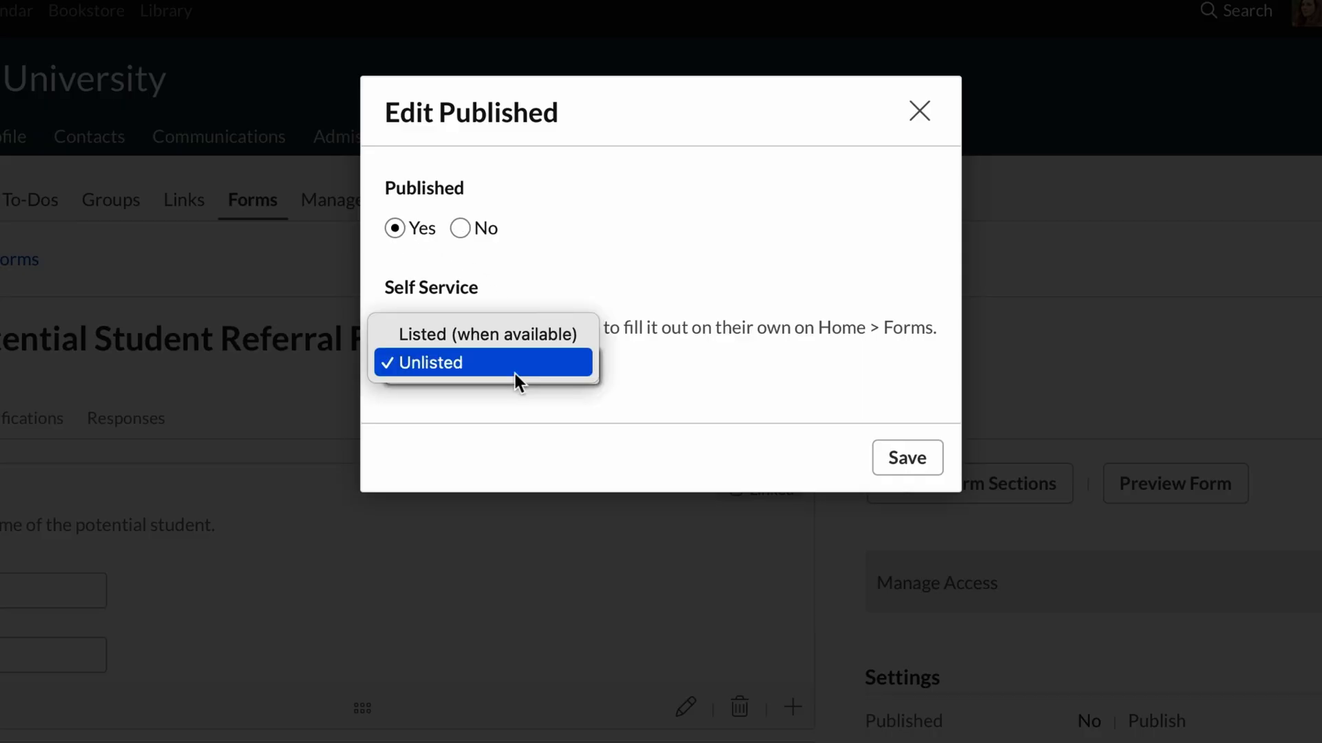
pyautogui.click(556, 336)
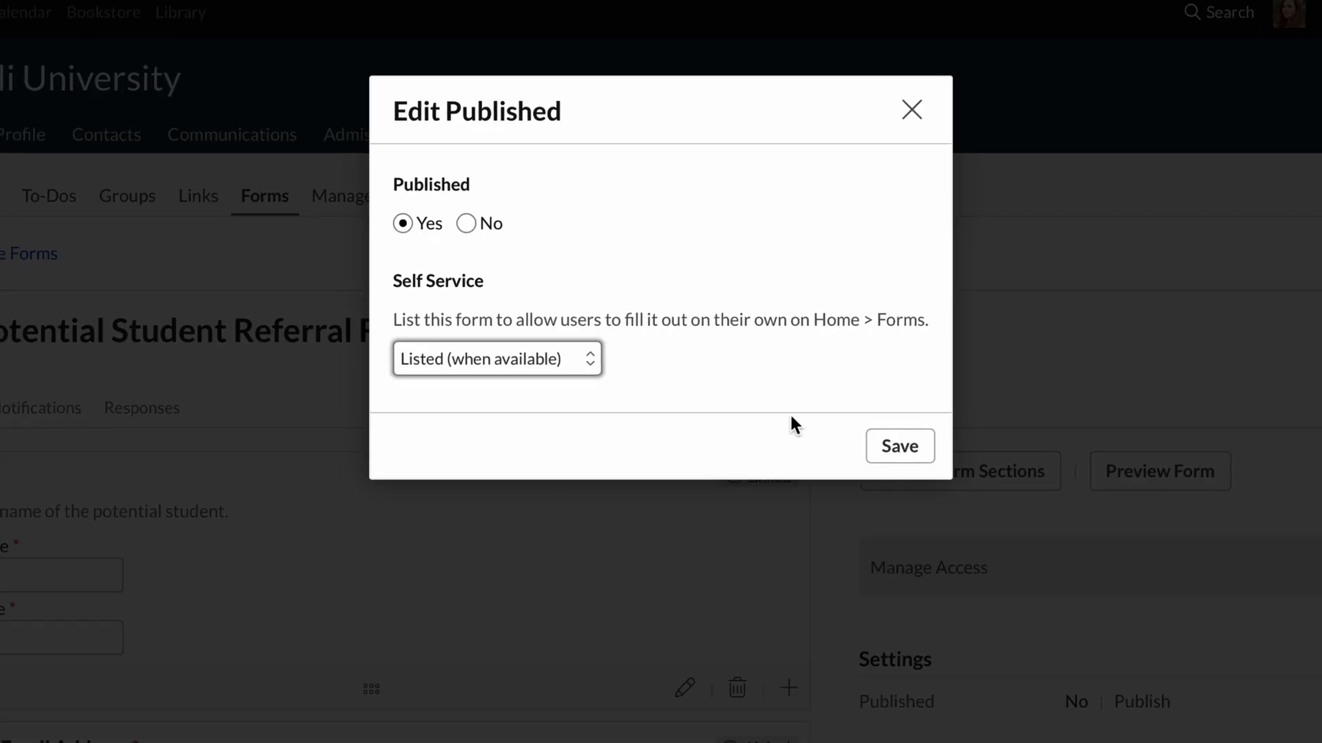
pyautogui.click(908, 458)
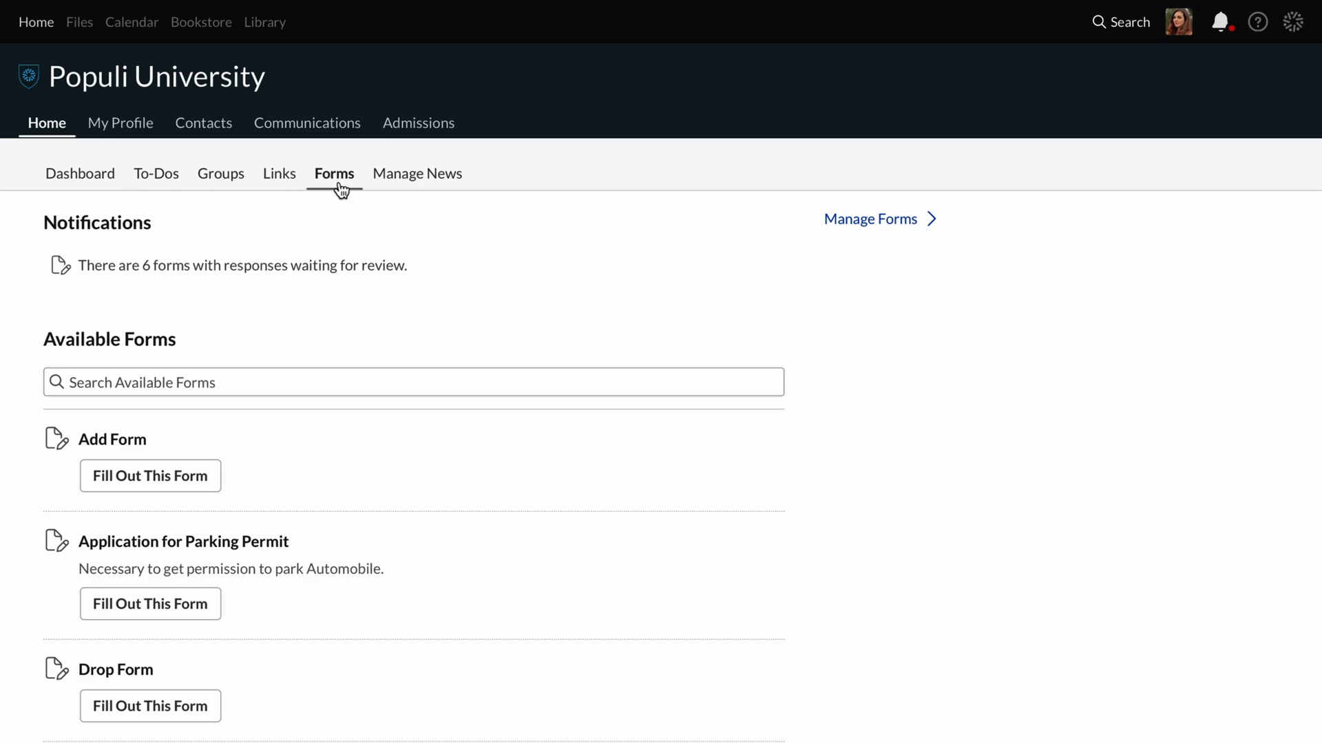
# Open the submitted response to the Potential Student Referral Form and examine its fields and possible person matches.
pyautogui.click(877, 222)
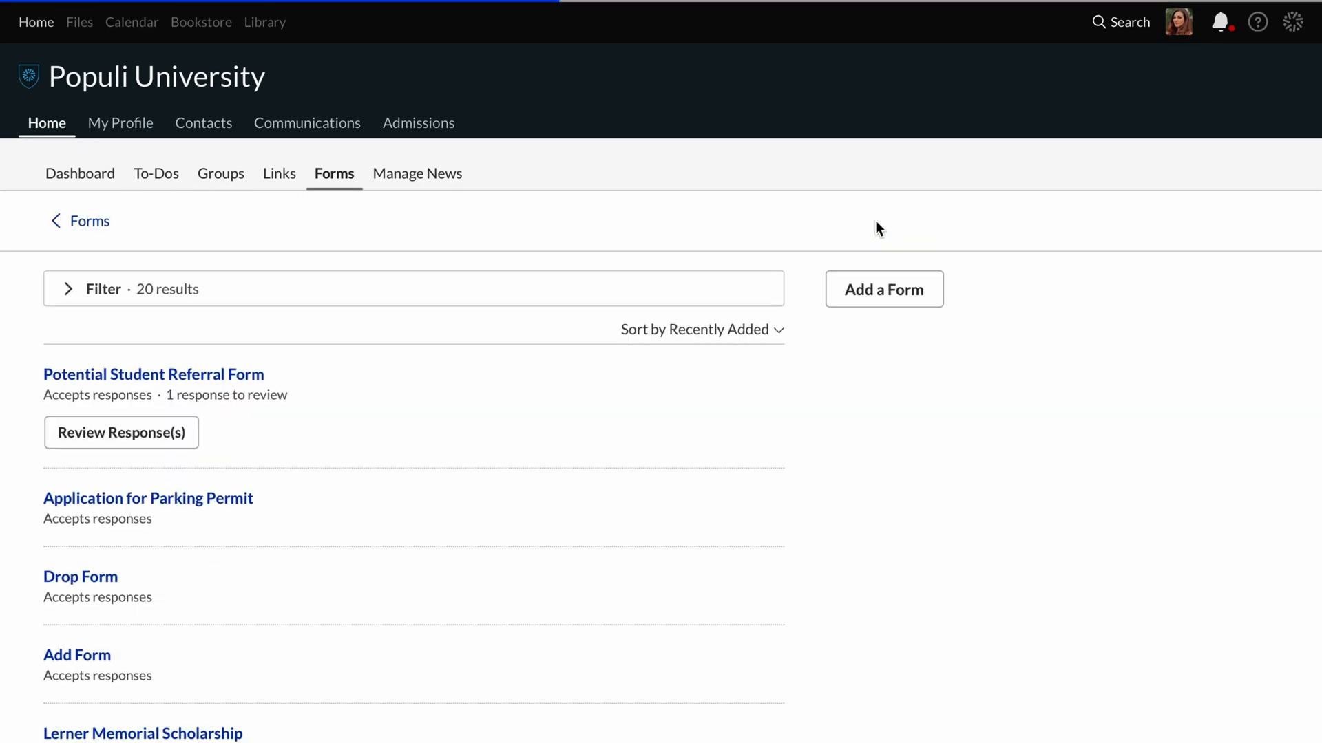
pyautogui.click(232, 380)
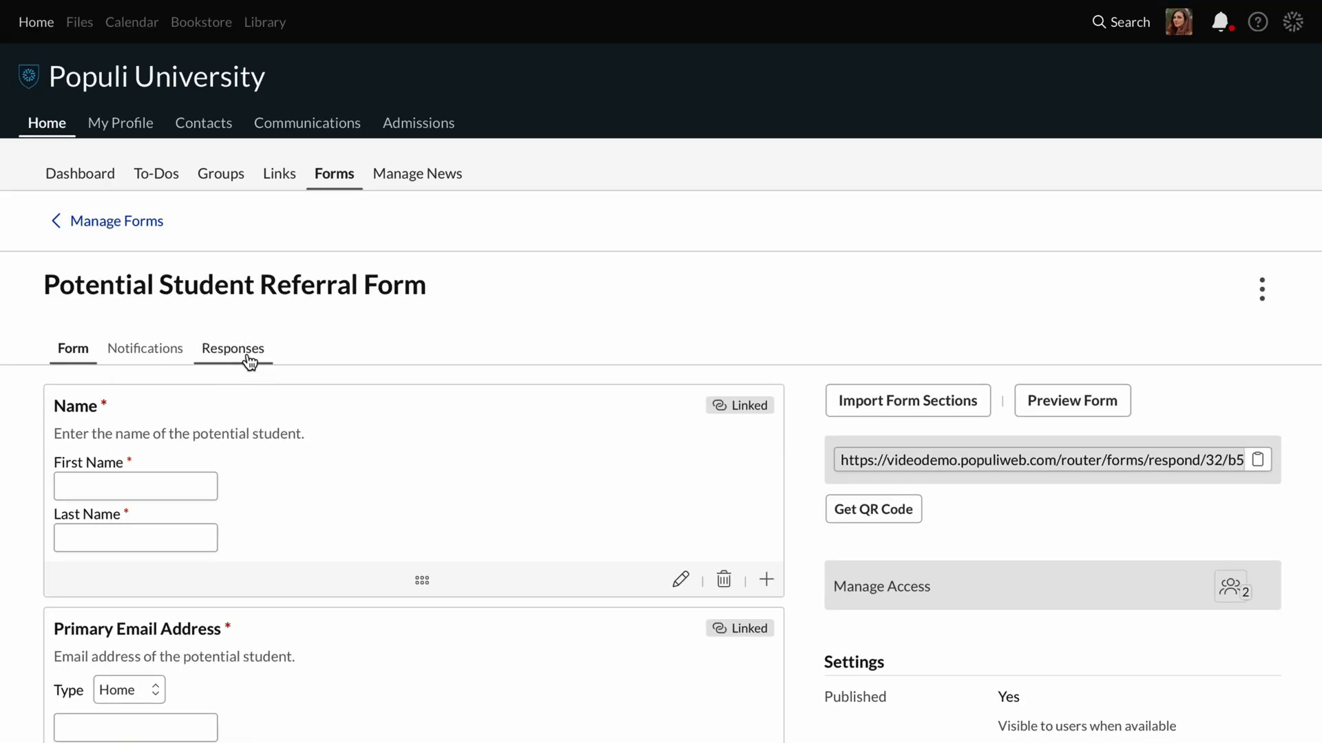
pyautogui.click(248, 355)
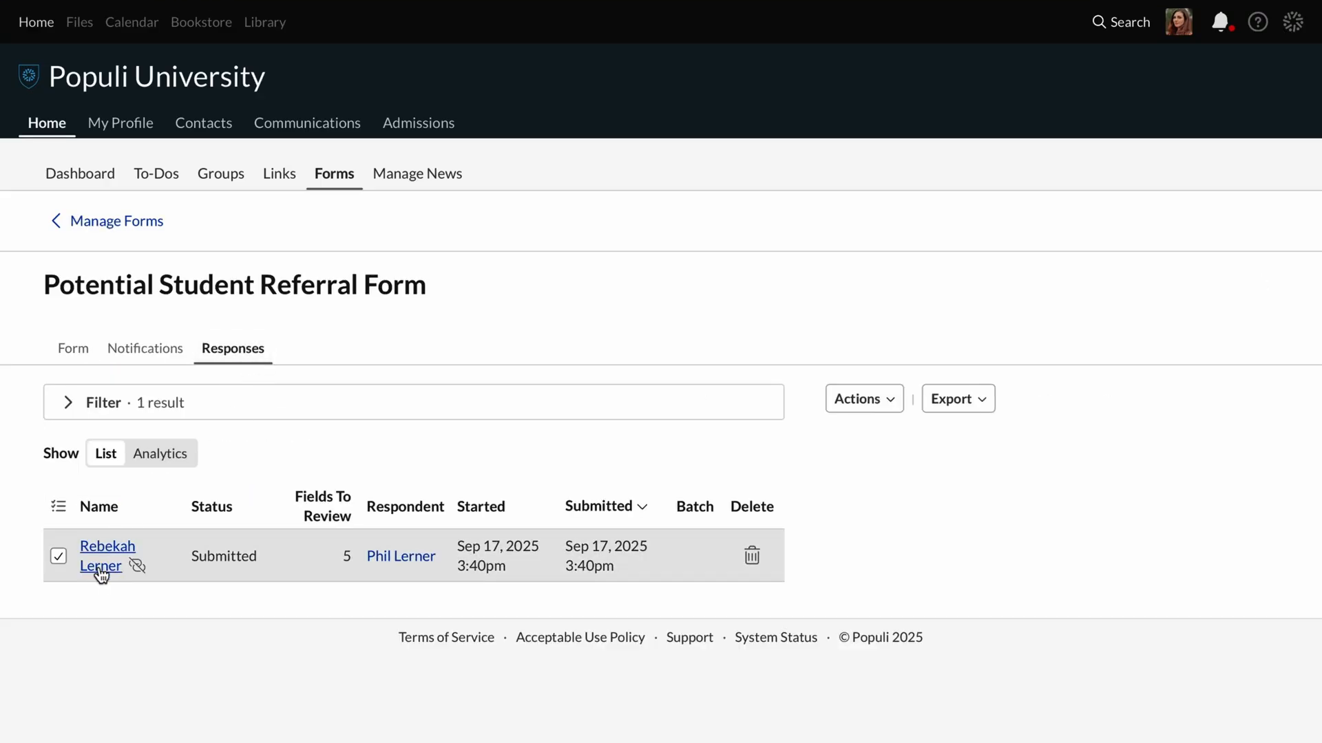
pyautogui.click(102, 567)
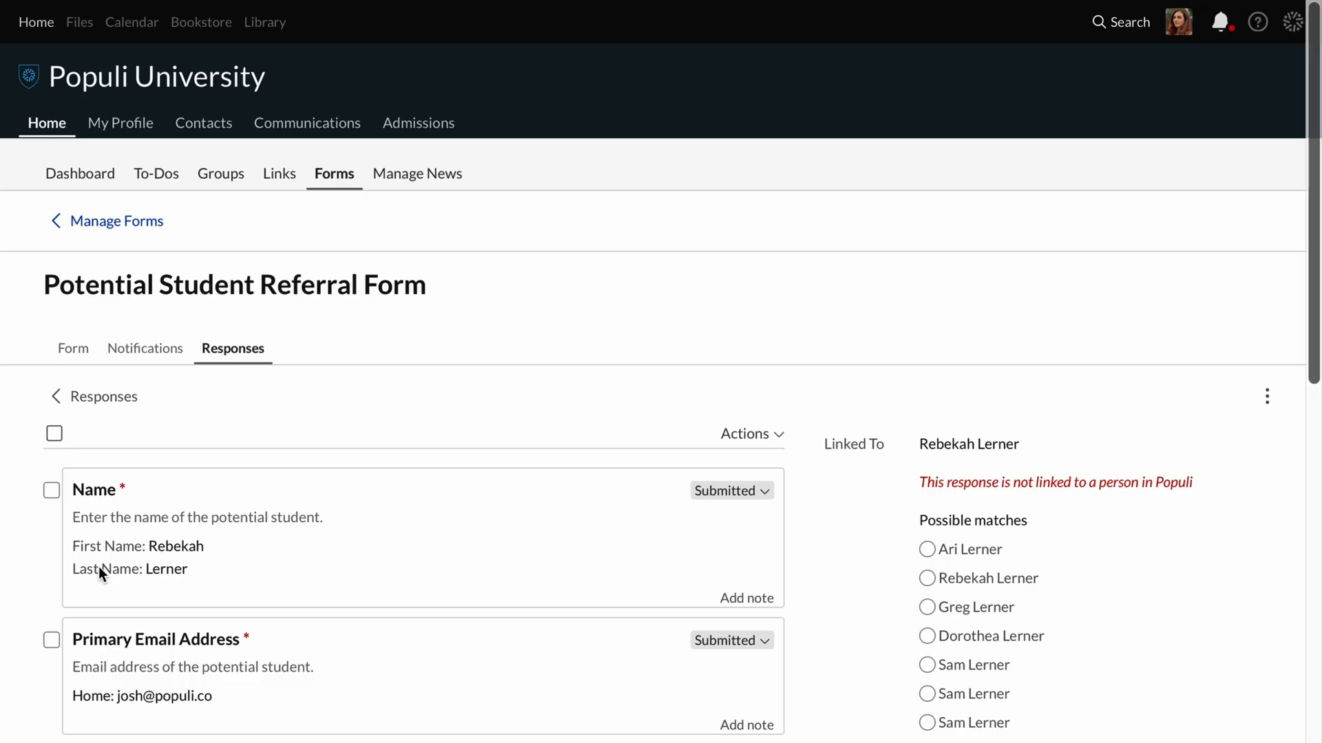
pyautogui.scroll(-3, 100, 569)
pyautogui.scroll(-3, 100, 572)
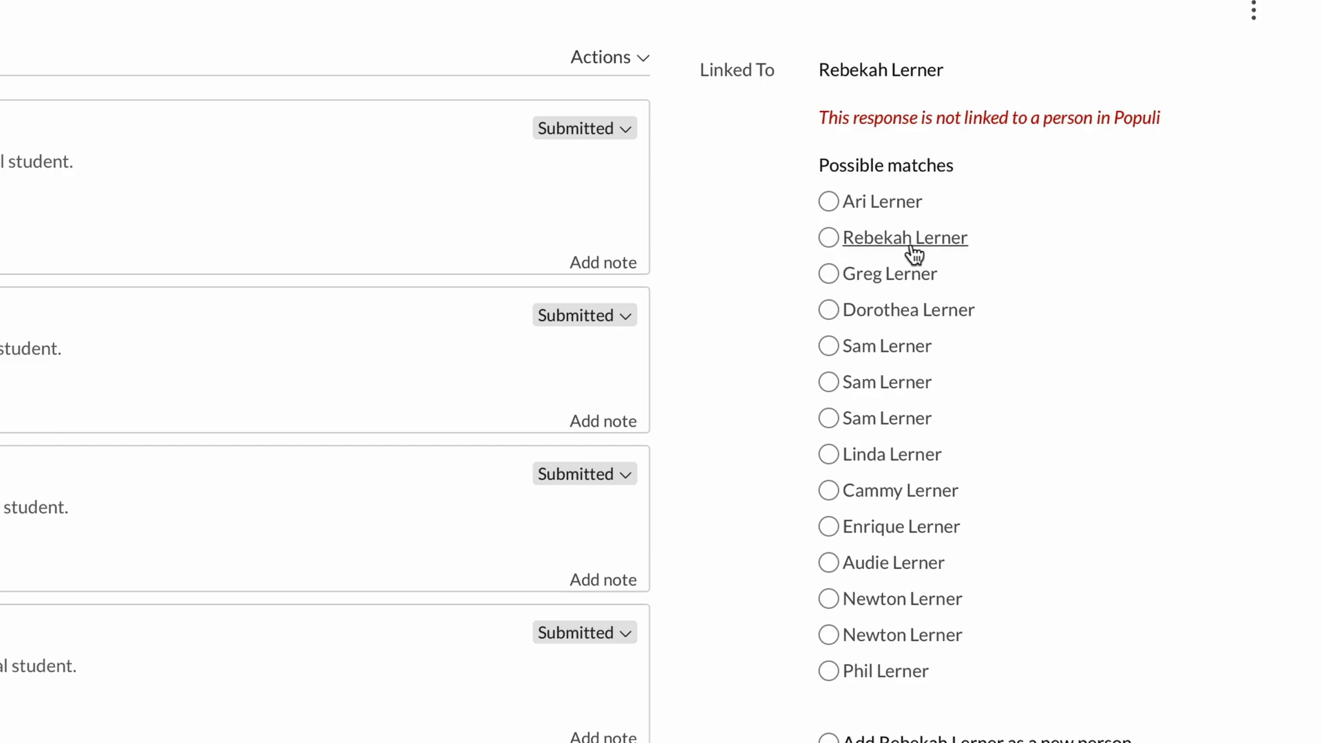
pyautogui.scroll(-3, 915, 255)
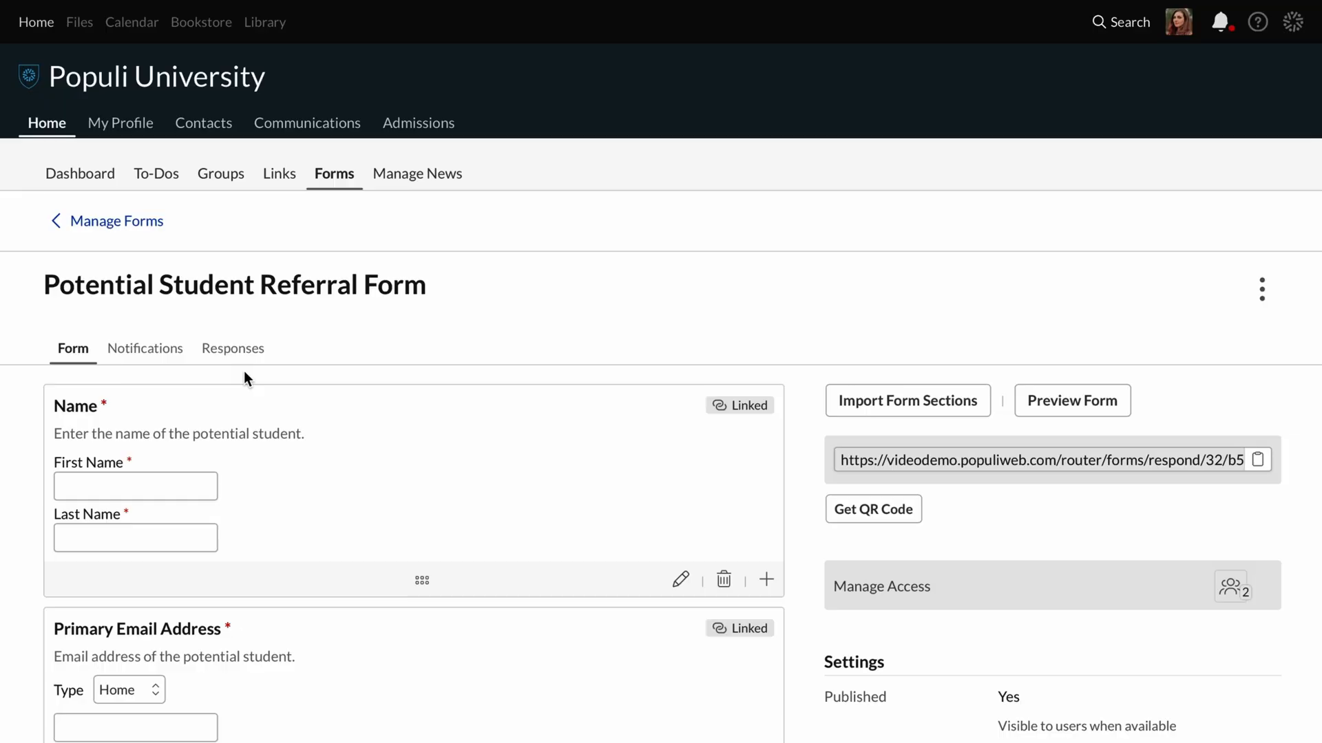
# Edit the form's Response Review setting, trying the None type before choosing Review, and save it.
pyautogui.scroll(-7, 1054, 633)
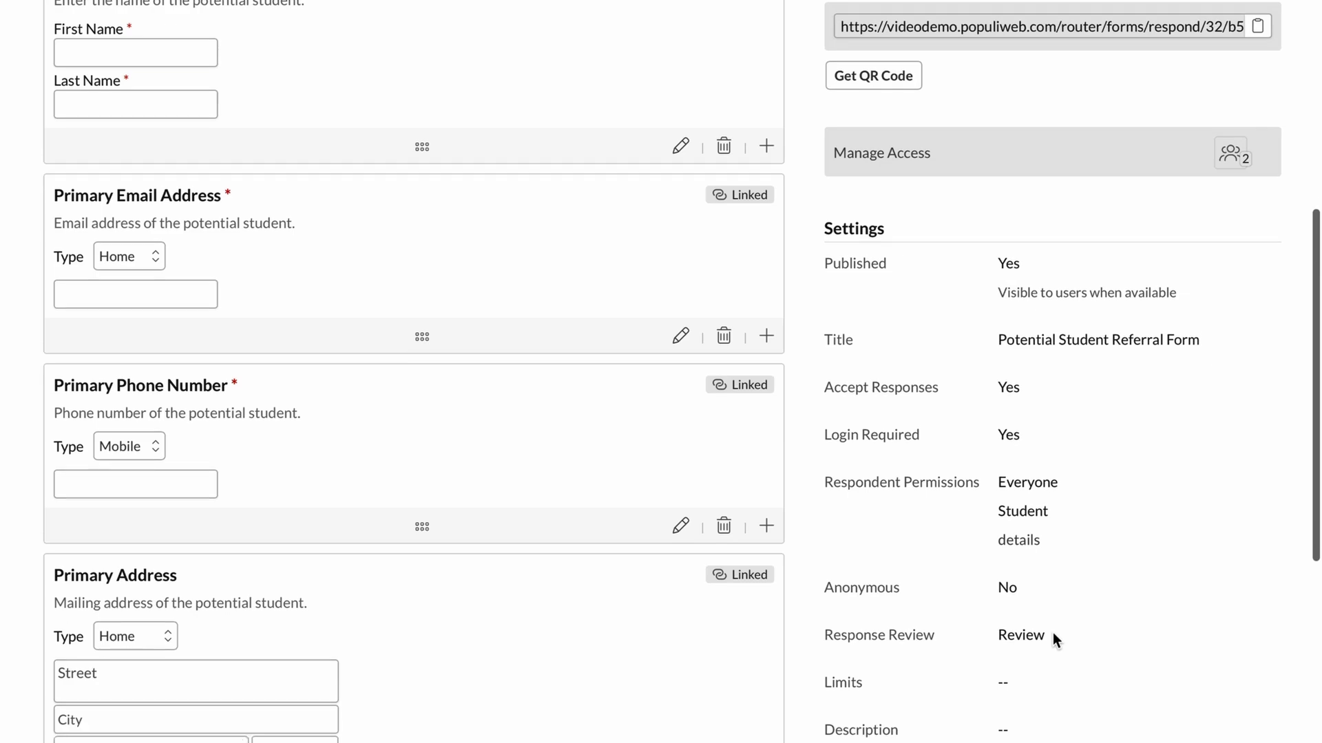
pyautogui.click(920, 584)
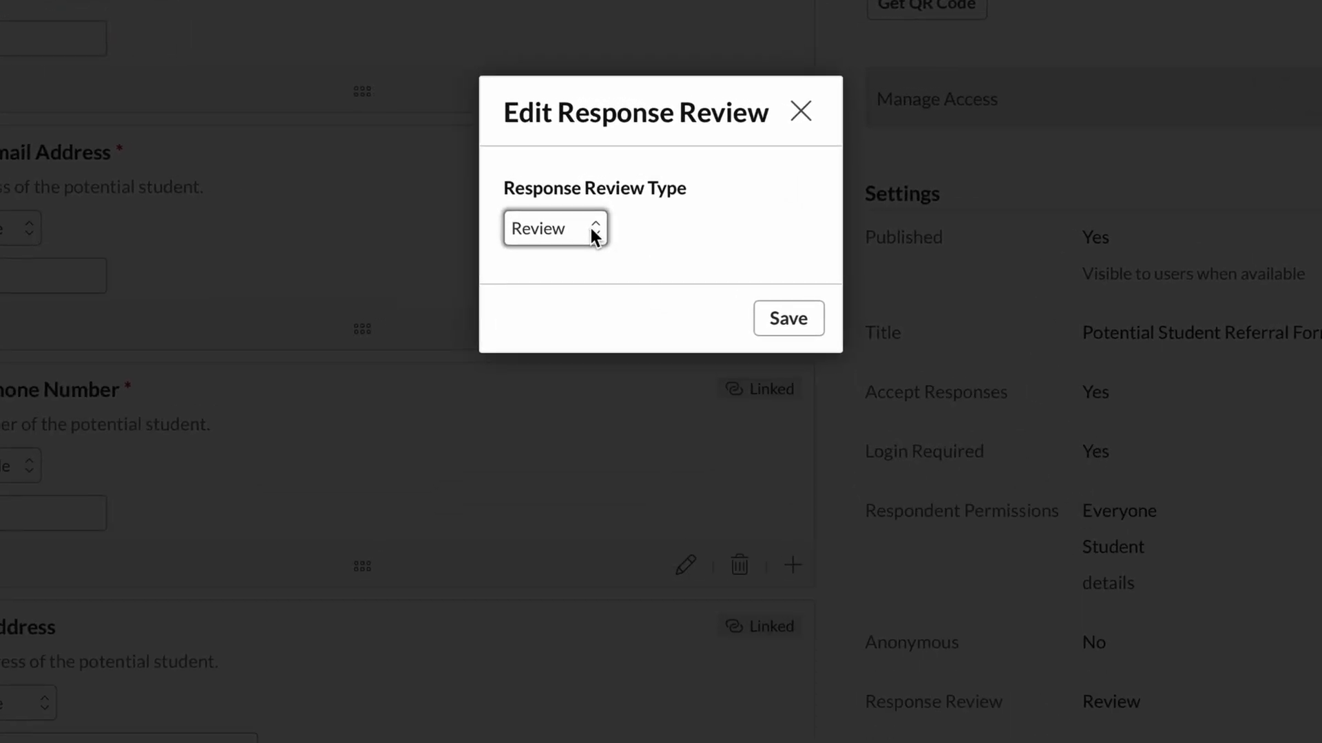
pyautogui.click(591, 229)
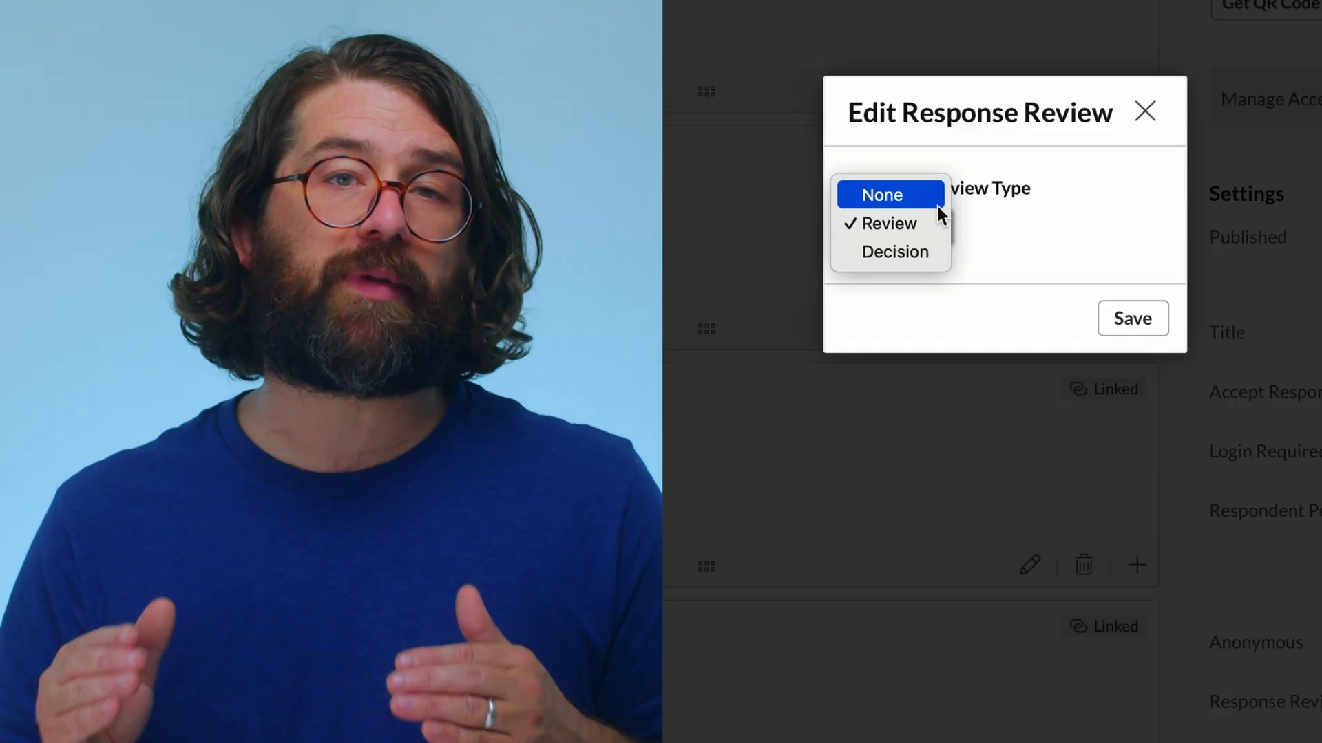
pyautogui.click(938, 205)
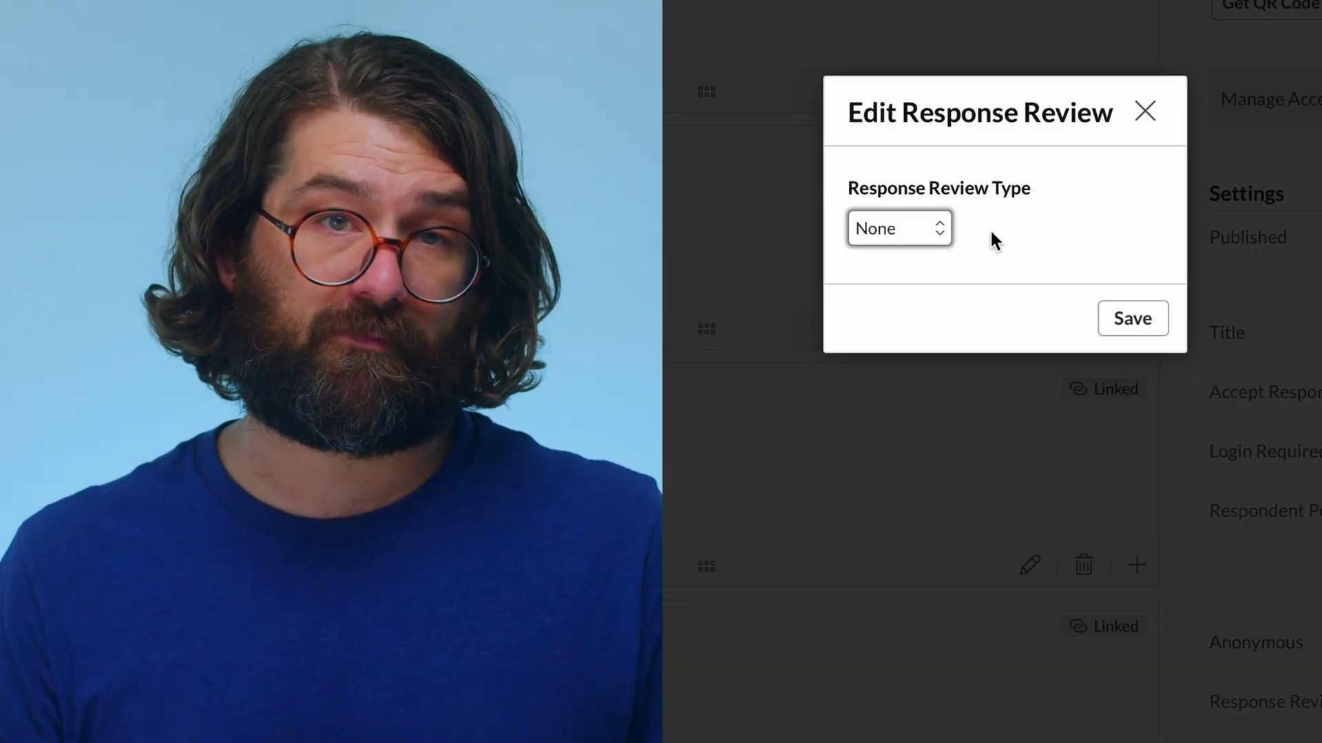
pyautogui.click(929, 230)
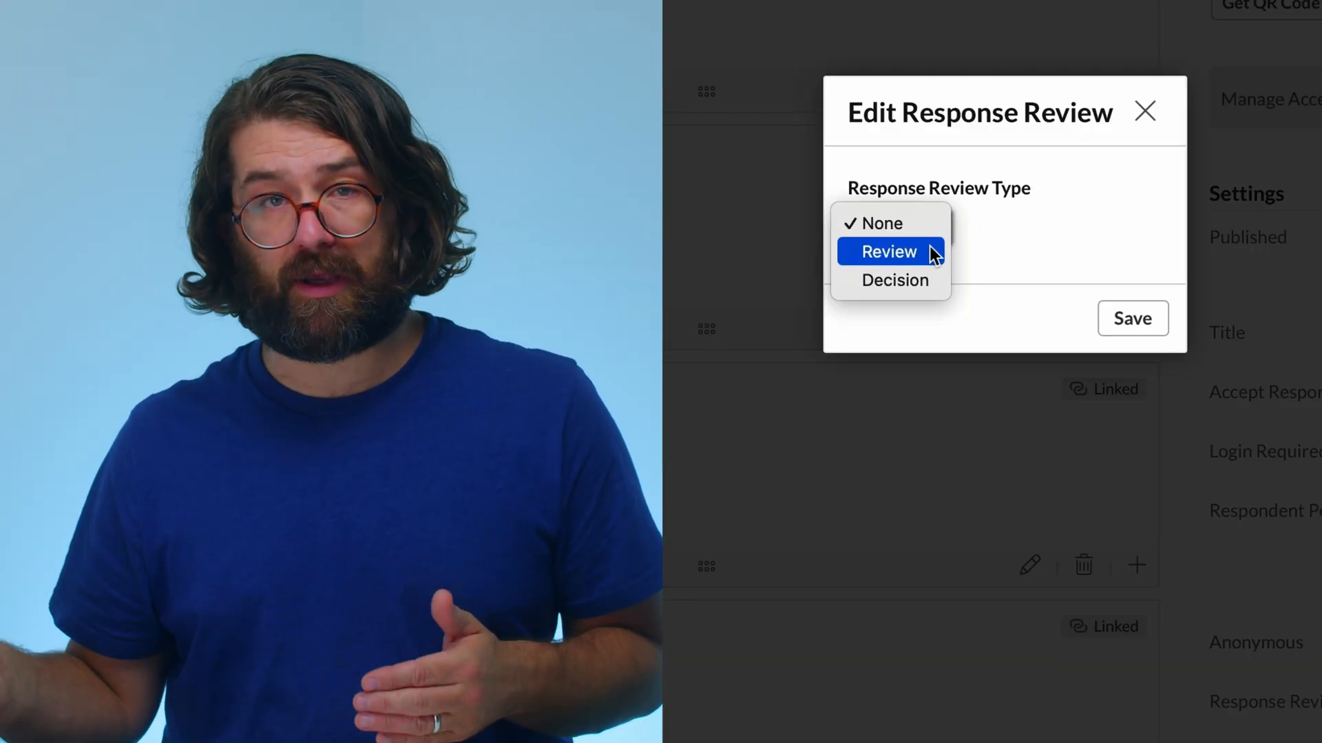
pyautogui.click(929, 251)
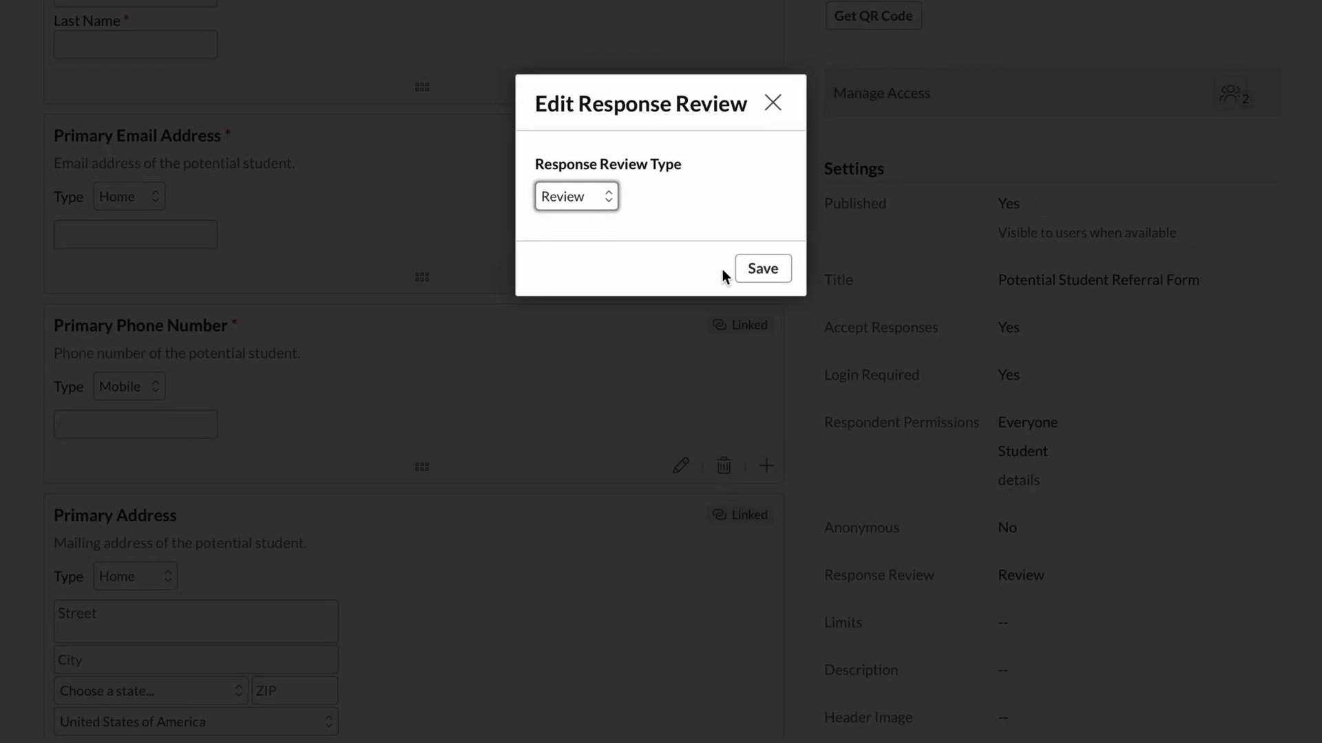
pyautogui.click(774, 272)
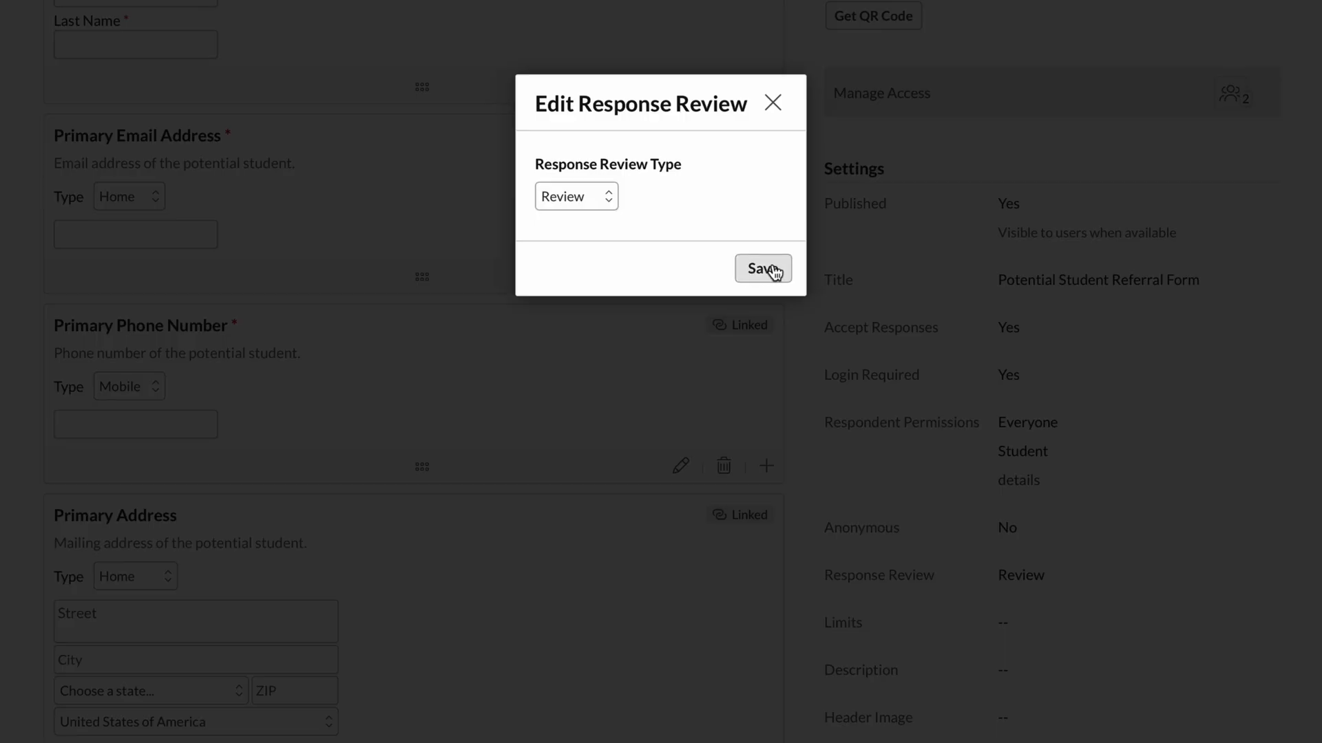
# Edit the Name field with Hold For Review enabled, updating its linked field when the answer is marked Accepted and the form response is marked Completed.
pyautogui.scroll(4, 772, 267)
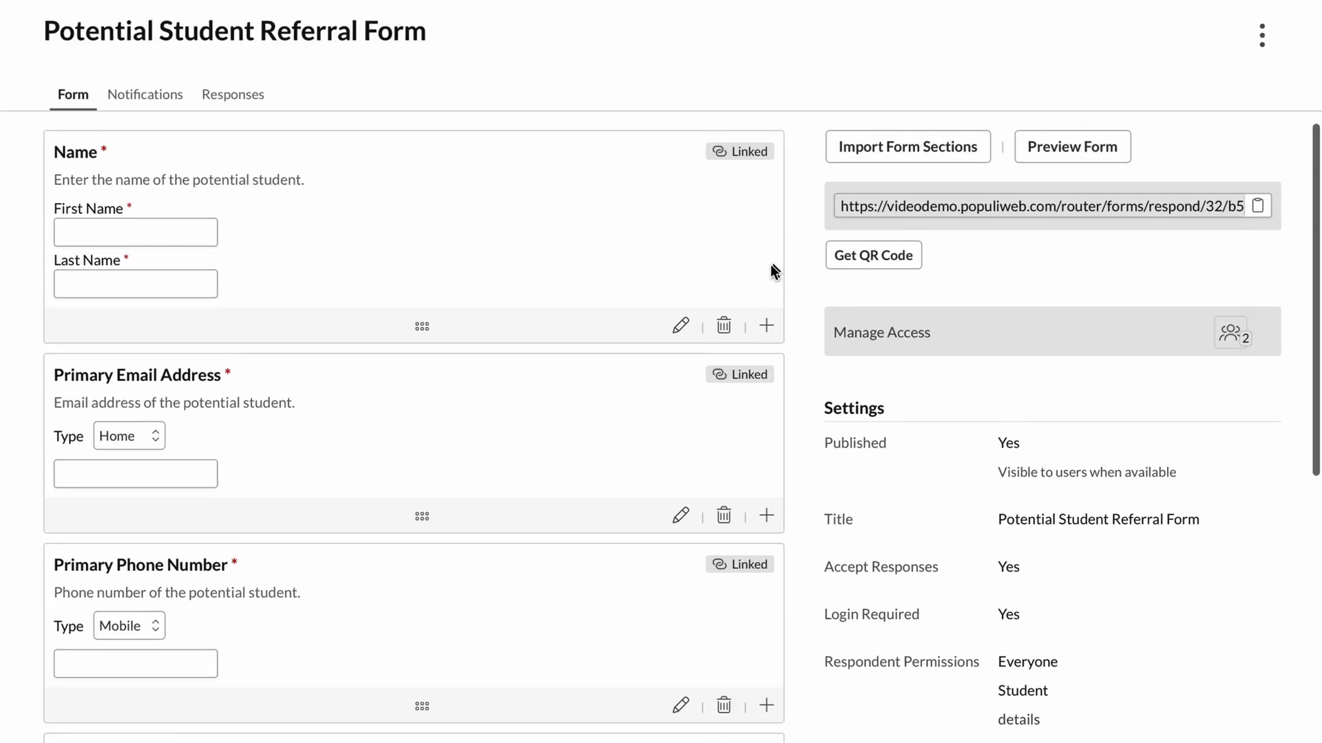
pyautogui.click(680, 326)
pyautogui.scroll(-3, 684, 334)
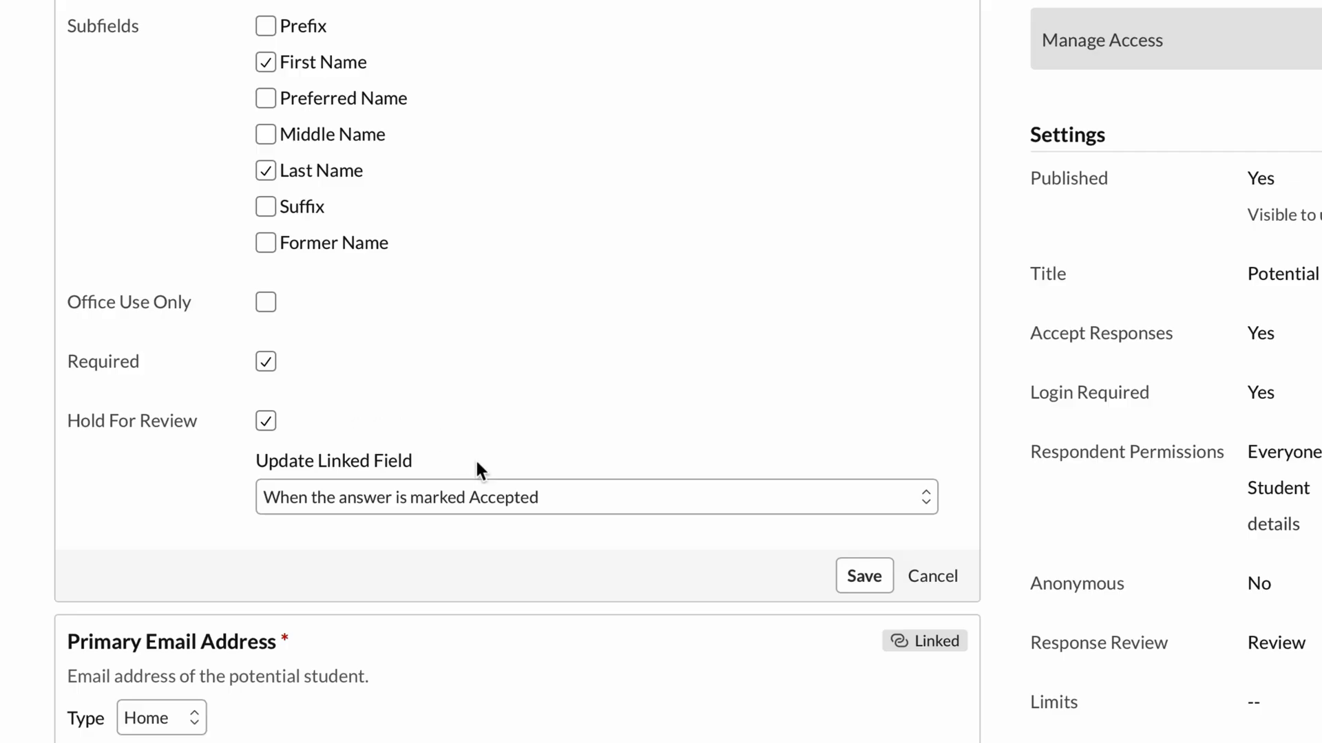
pyautogui.click(549, 513)
pyautogui.click(266, 421)
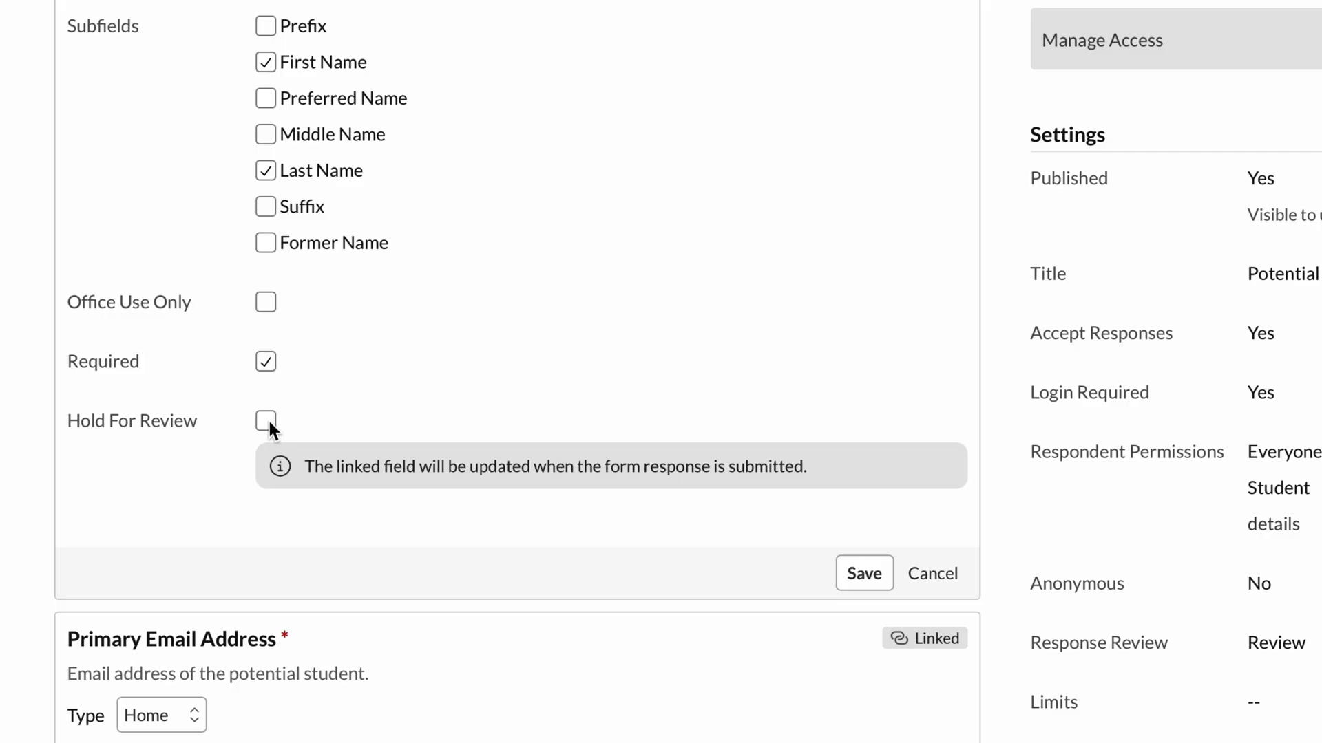
pyautogui.click(267, 421)
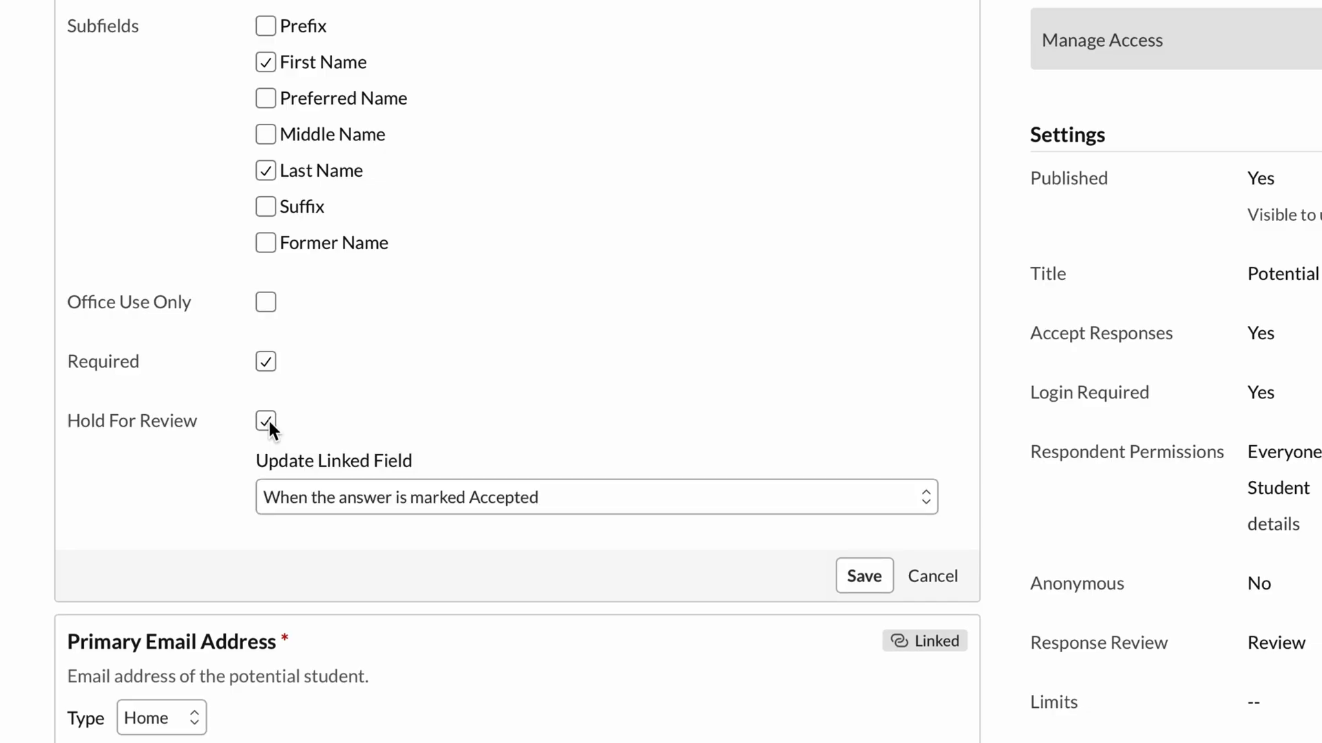
pyautogui.click(486, 490)
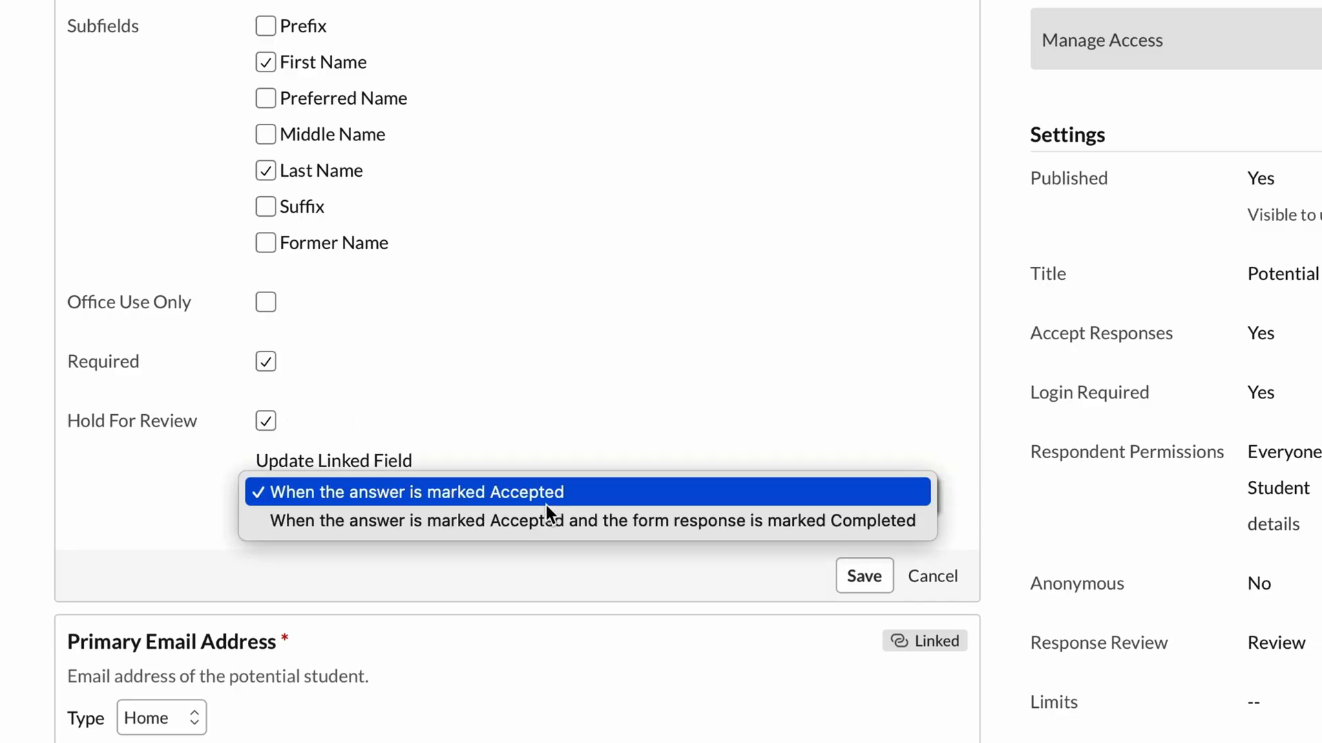
pyautogui.click(584, 522)
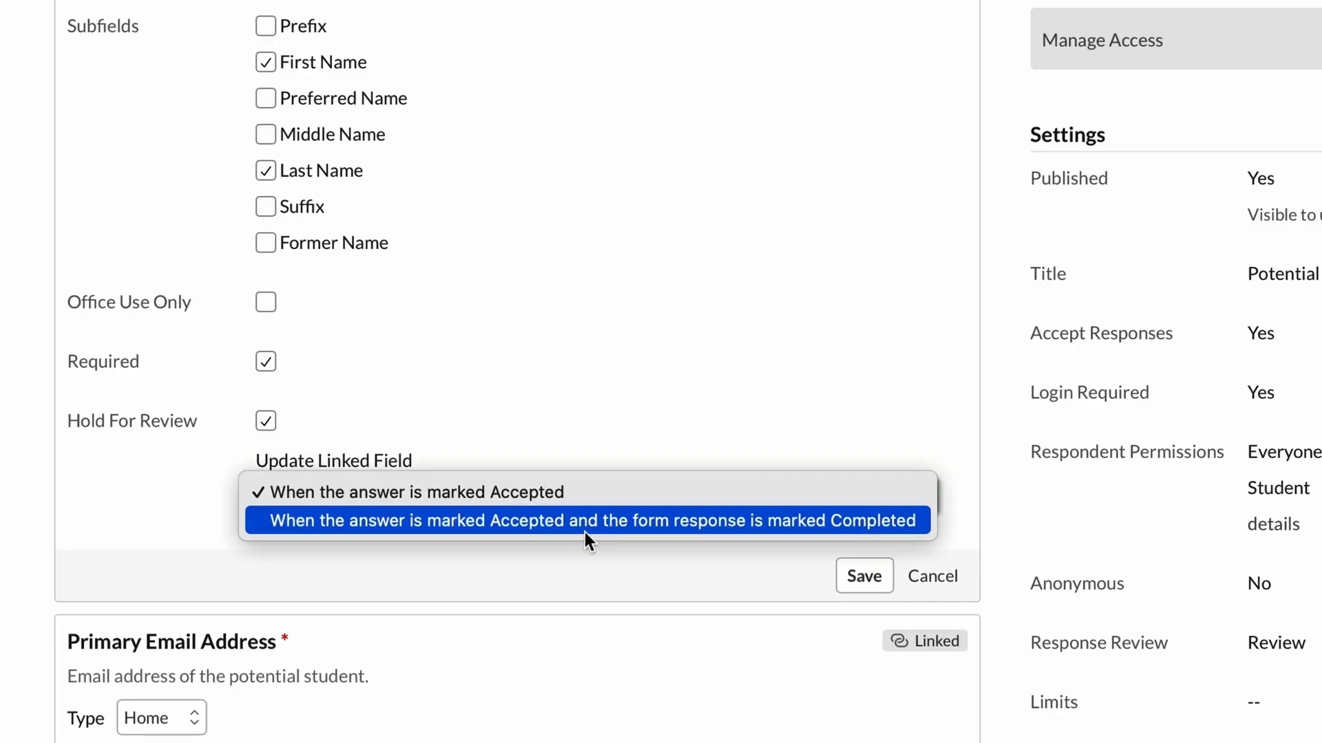